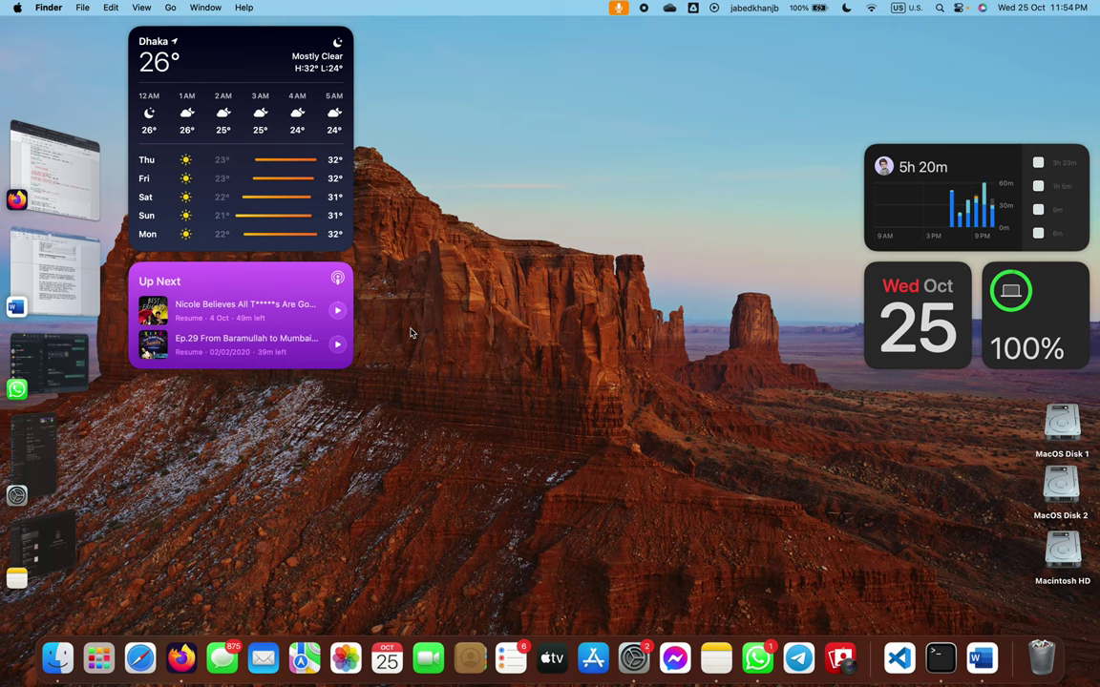
Step: Bring up Launchpad's app grid on the page showing Cisco Packet Tracer 8.2.1
key("F4")
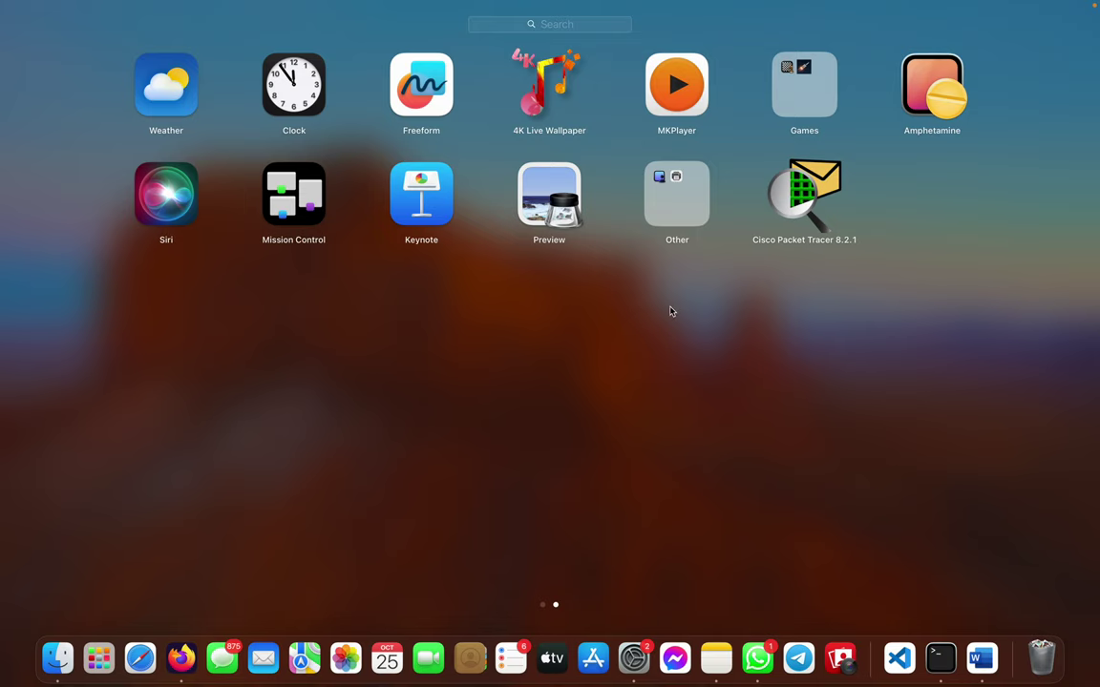
Step: Page Launchpad to its first app page and back to the second
scroll(671, 311, "left", 3)
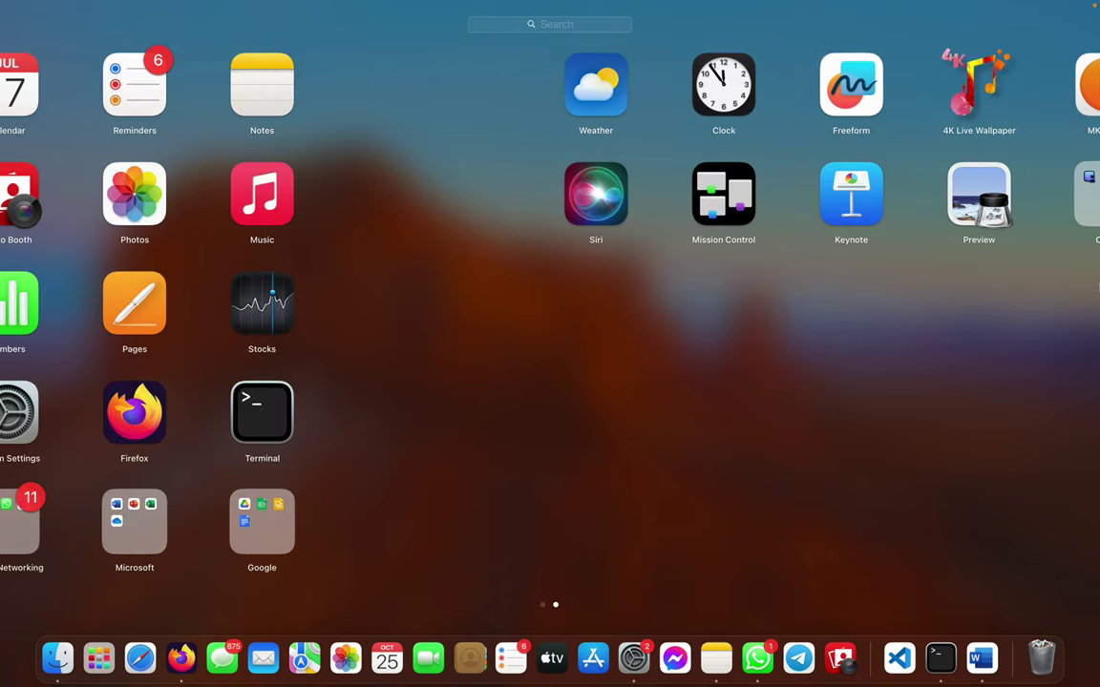
left_click_drag(1098, 284, 524, 284)
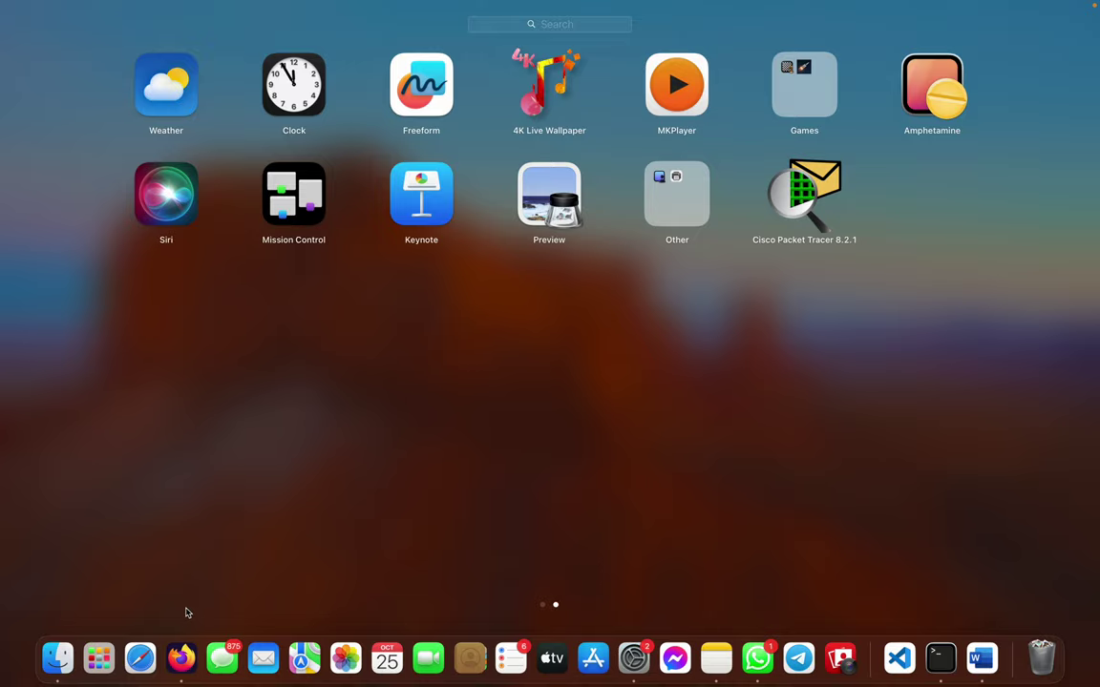
Step: Open a new private Firefox window from the menu
left_click(184, 640)
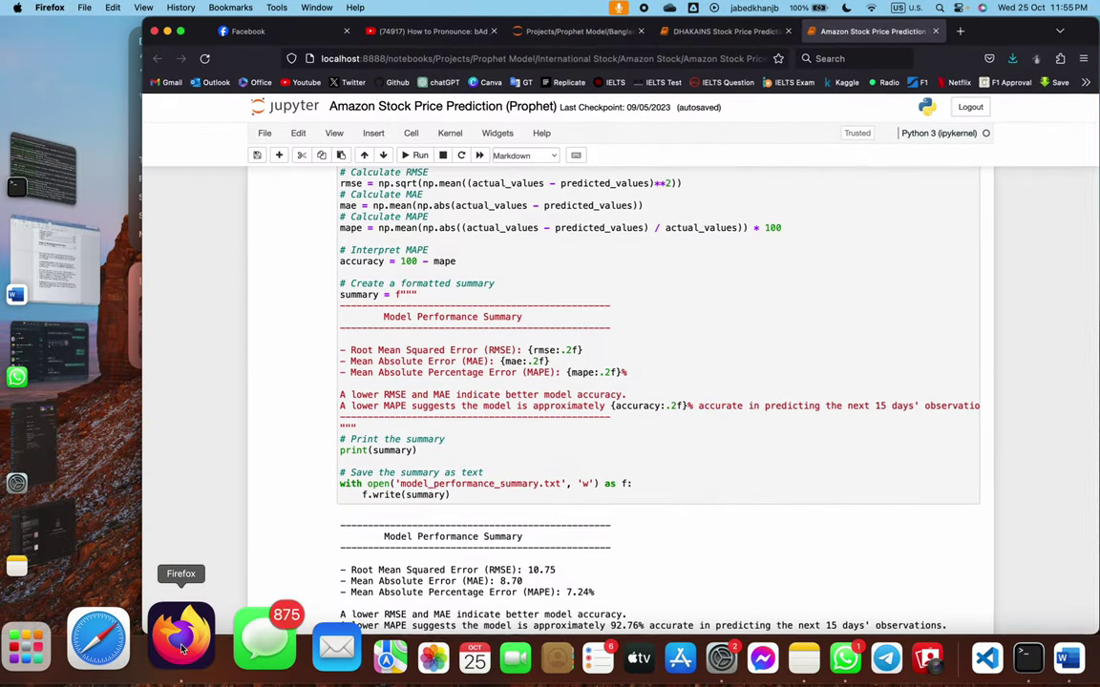
left_click(1083, 59)
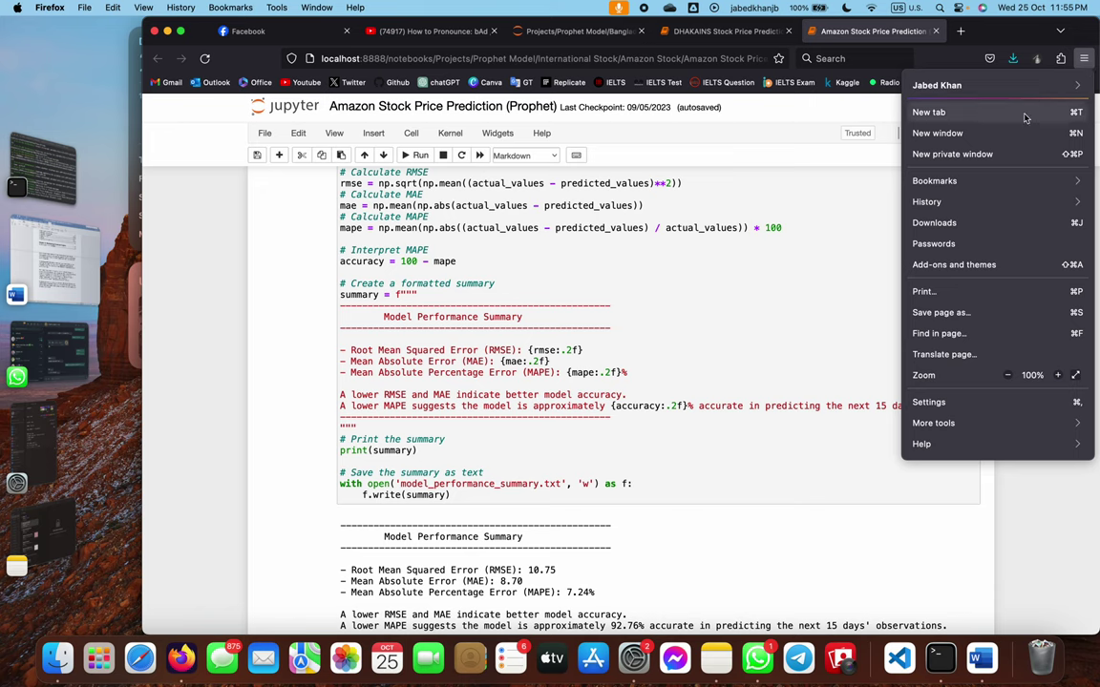
left_click(995, 154)
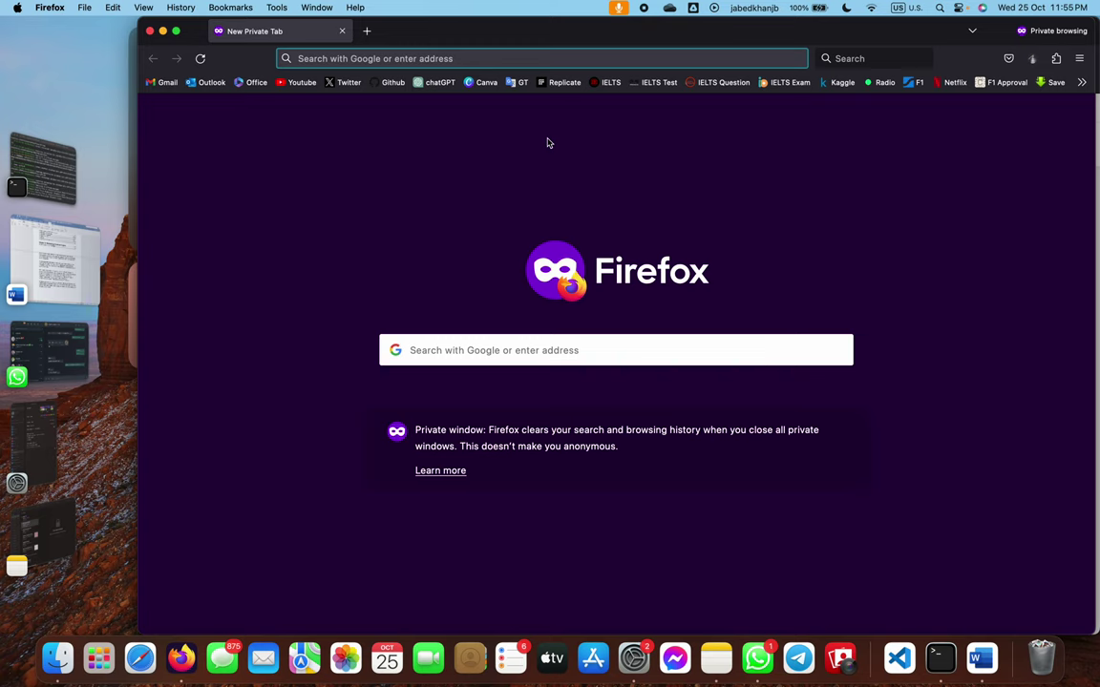
Step: Search Google for 'cisco packet tracer'
type("cis")
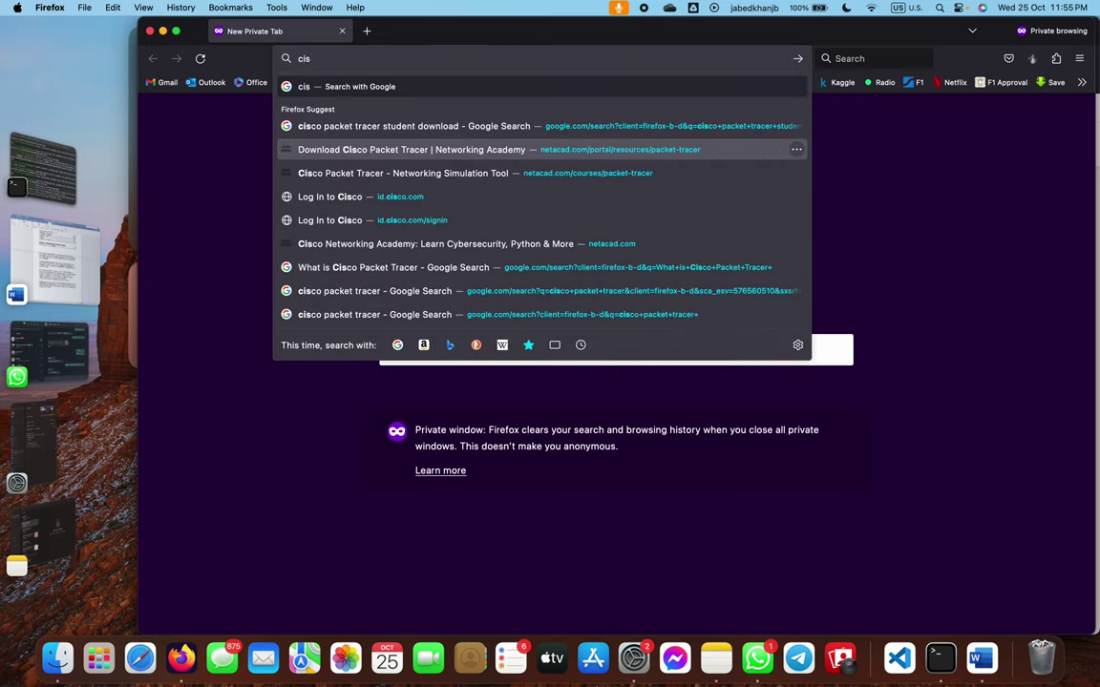
type("coe pa")
key("BackSpace")
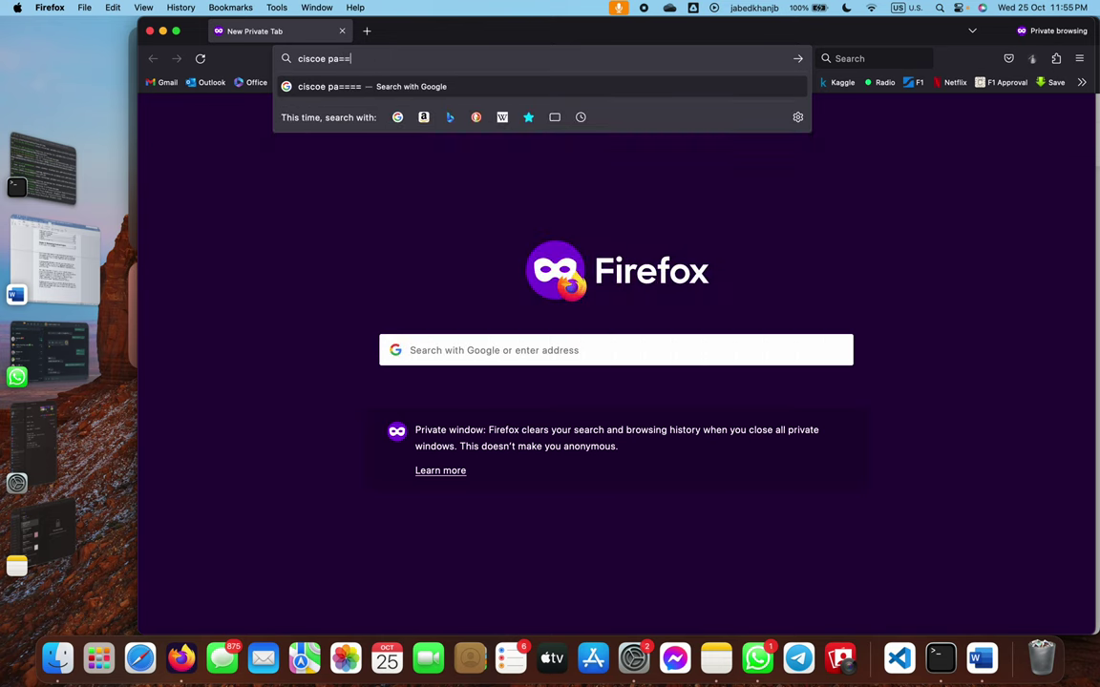
key("BackSpace")
key("BackSpace")
key("BackSpace")
type("p")
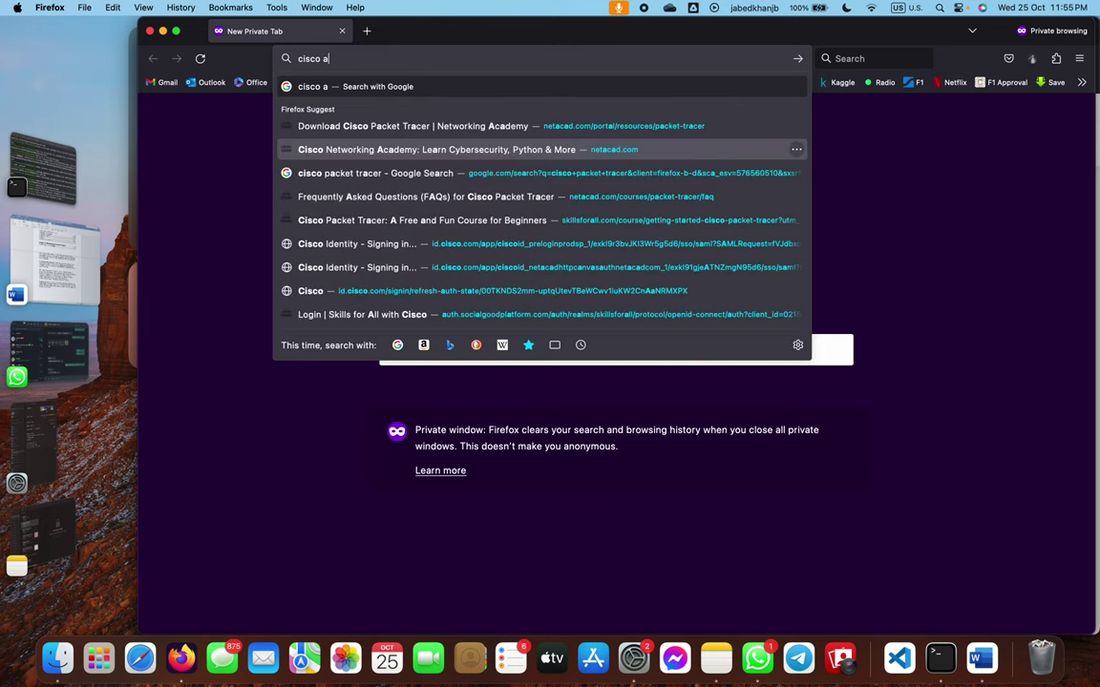
type("acket ")
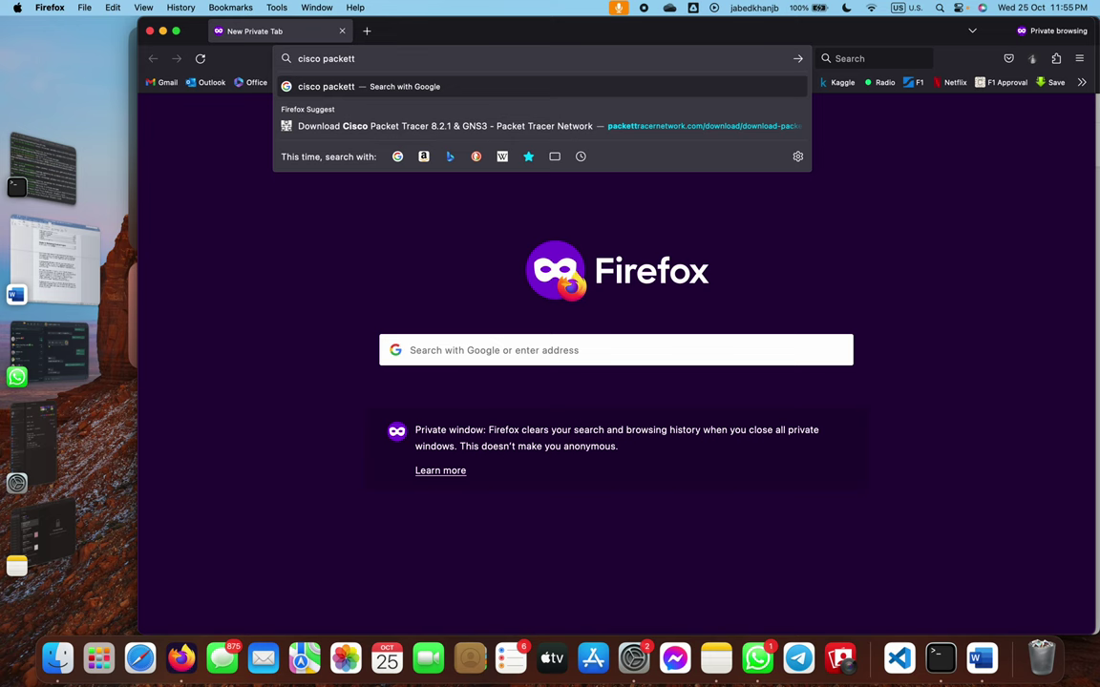
type("tracer")
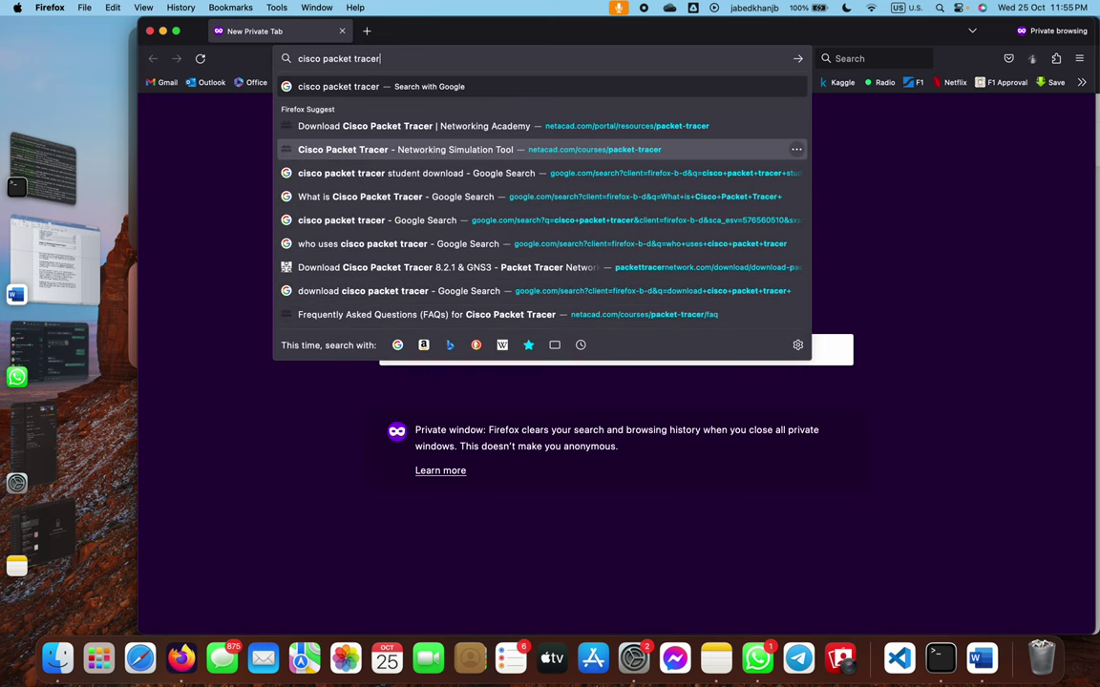
key("Return")
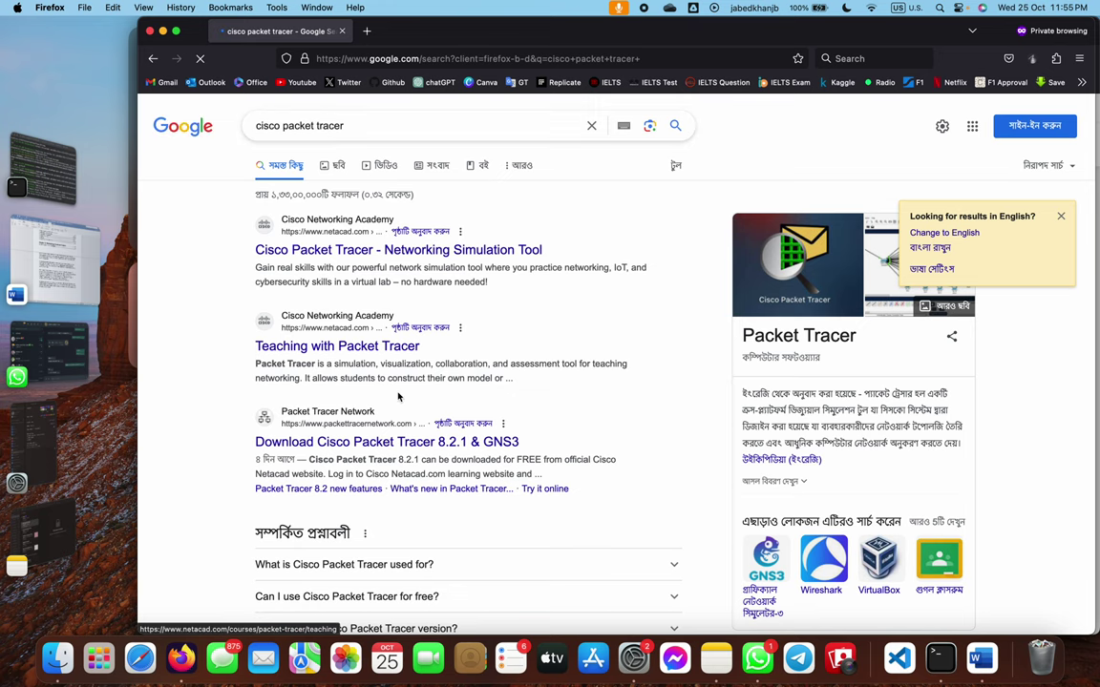
scroll(379, 452, "down", 8)
scroll(379, 453, "down", 3)
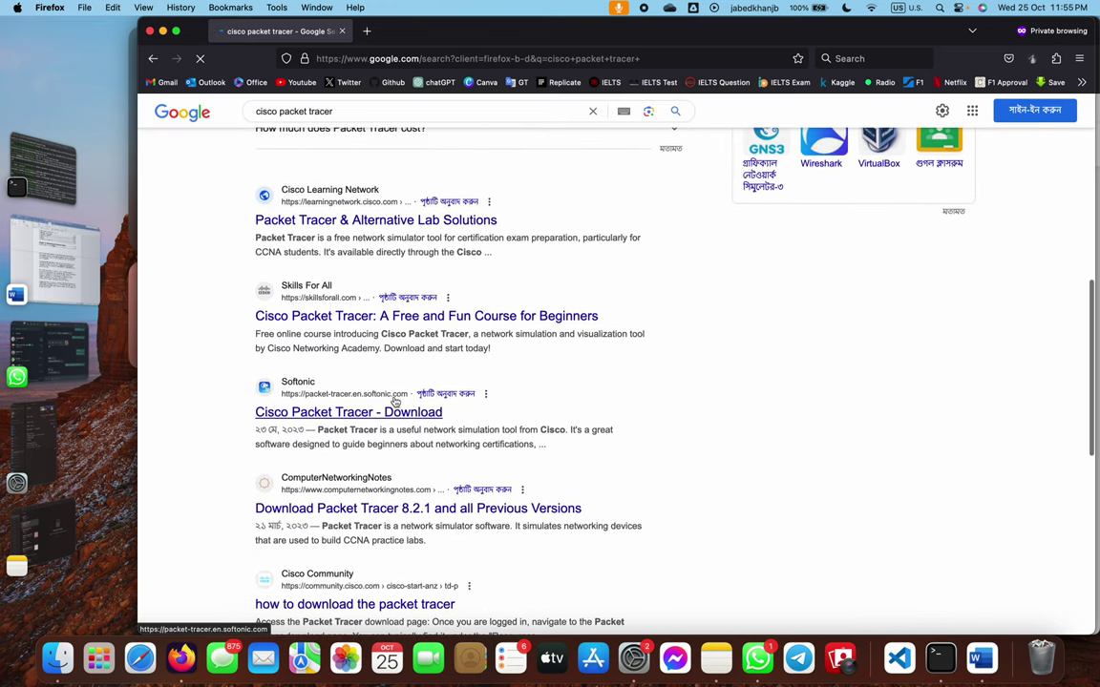
scroll(436, 328, "up", 5)
scroll(435, 329, "up", 2)
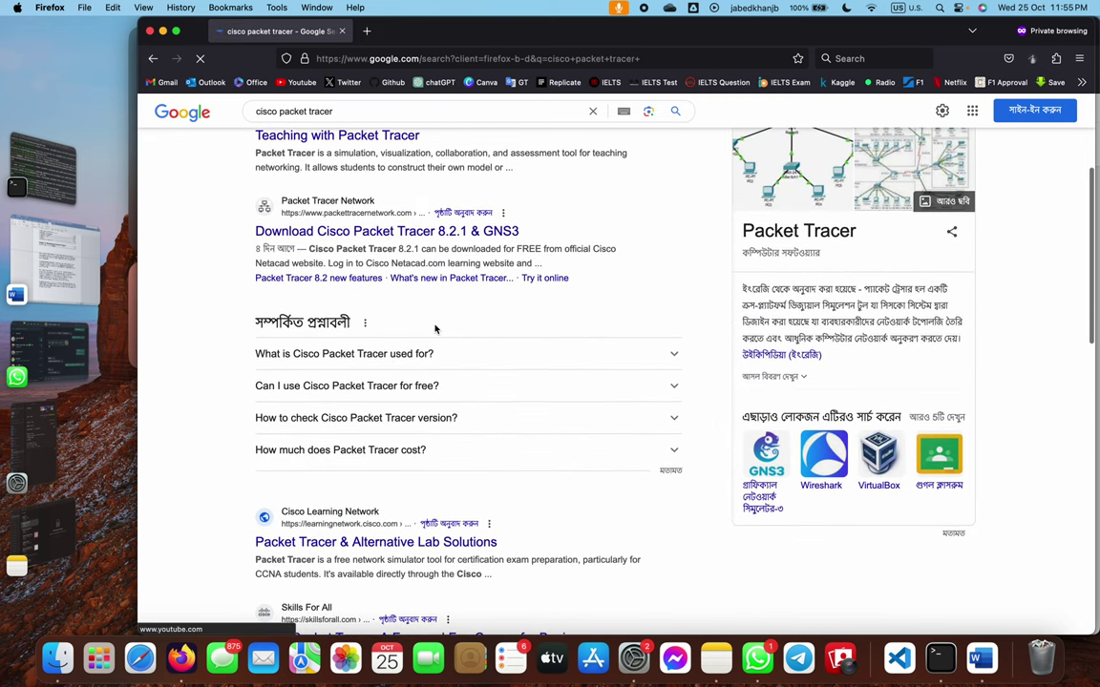
scroll(436, 329, "up", 4)
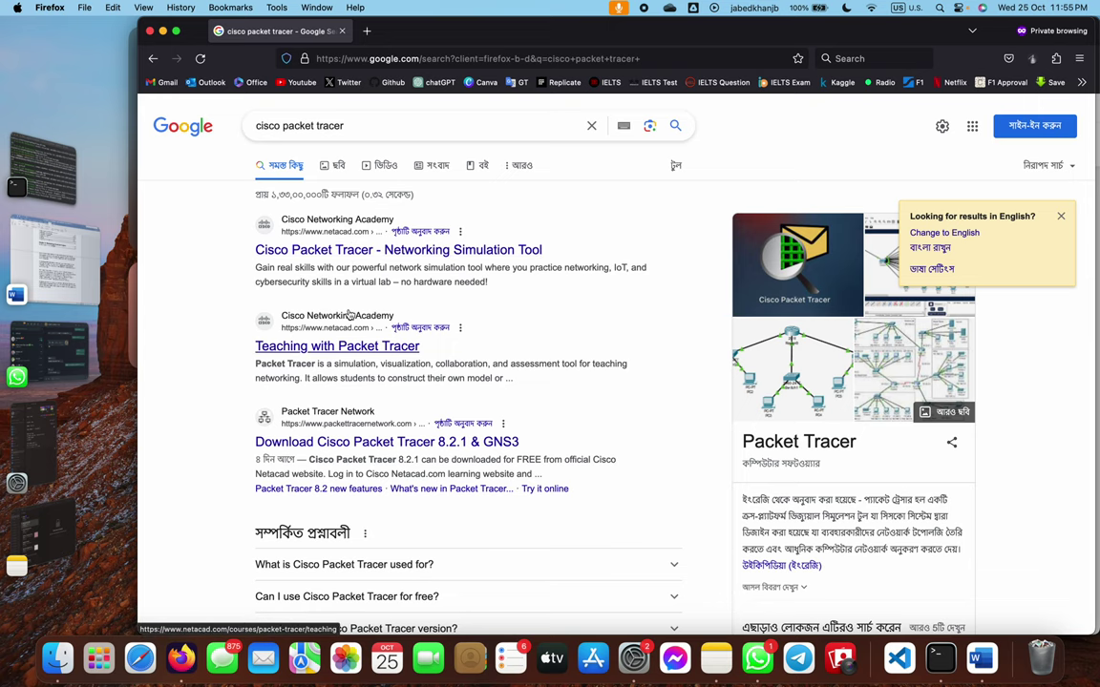
scroll(348, 315, "down", 2)
scroll(349, 315, "up", 2)
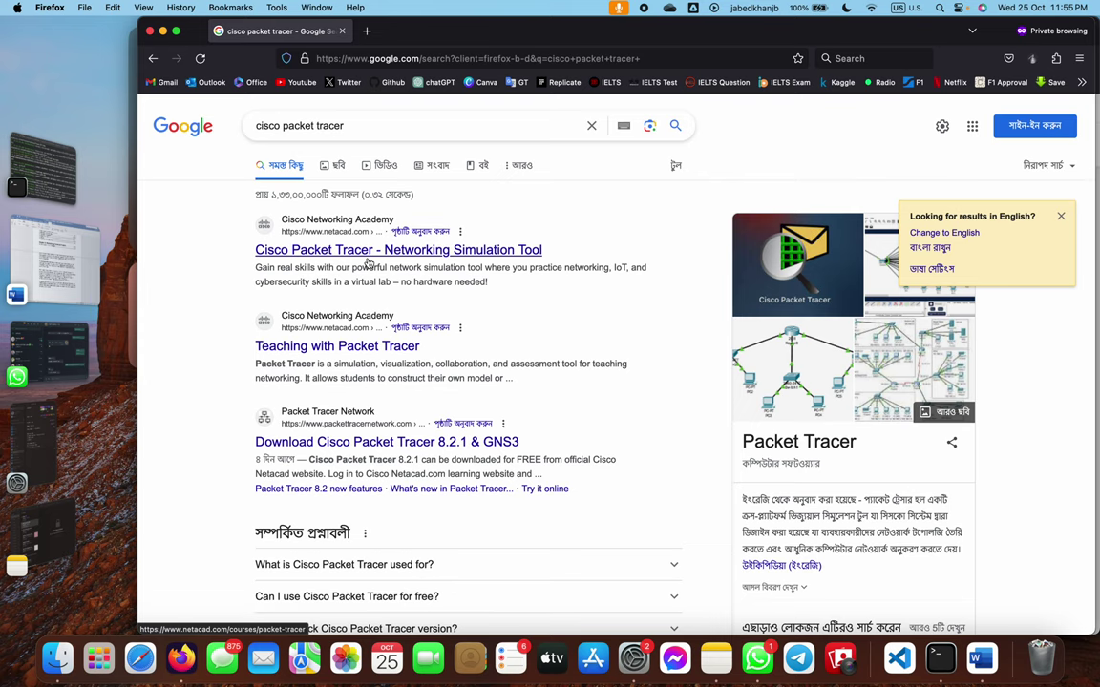
scroll(368, 263, "down", 2)
scroll(358, 316, "down", 10)
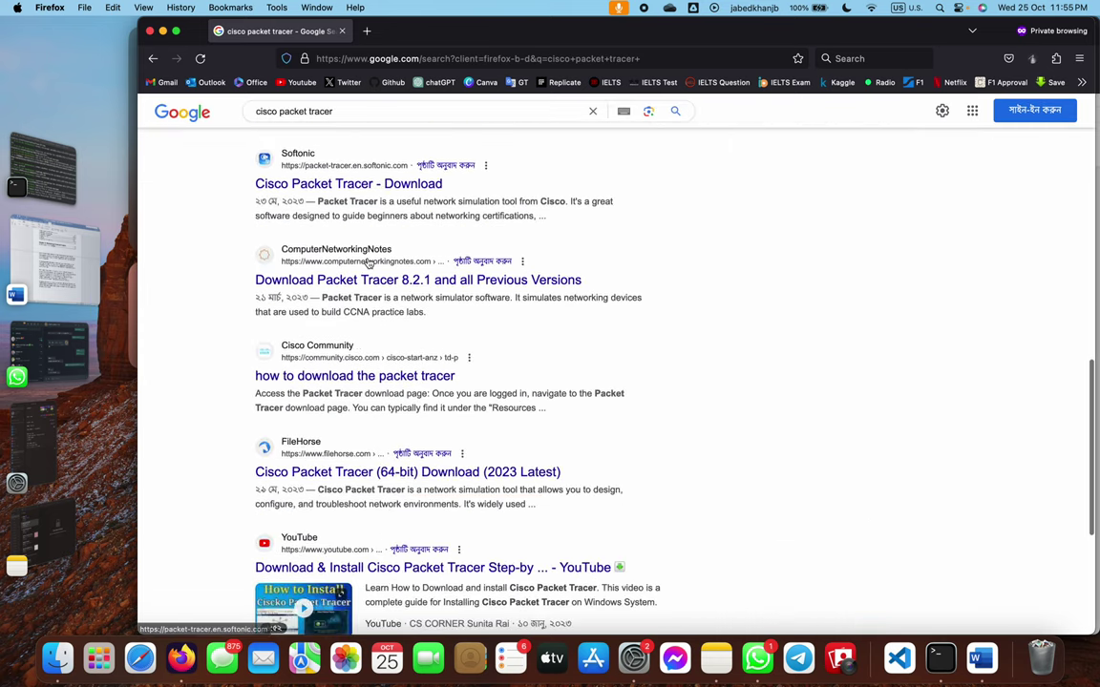
scroll(345, 369, "down", 2)
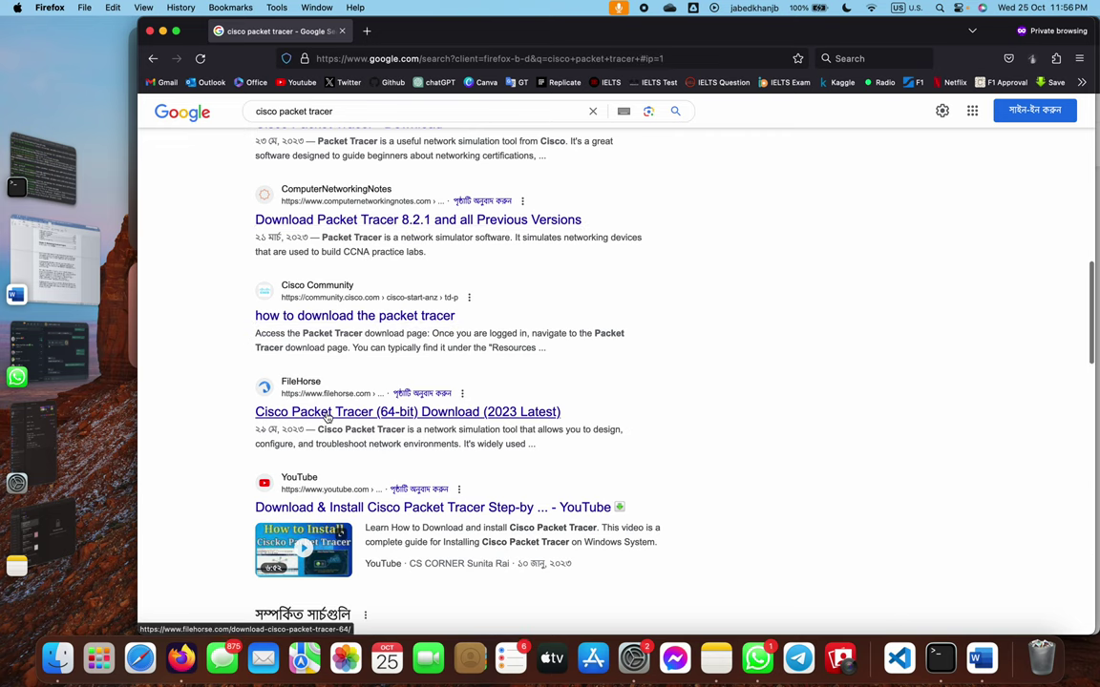
scroll(327, 417, "up", 1)
scroll(327, 418, "up", 1)
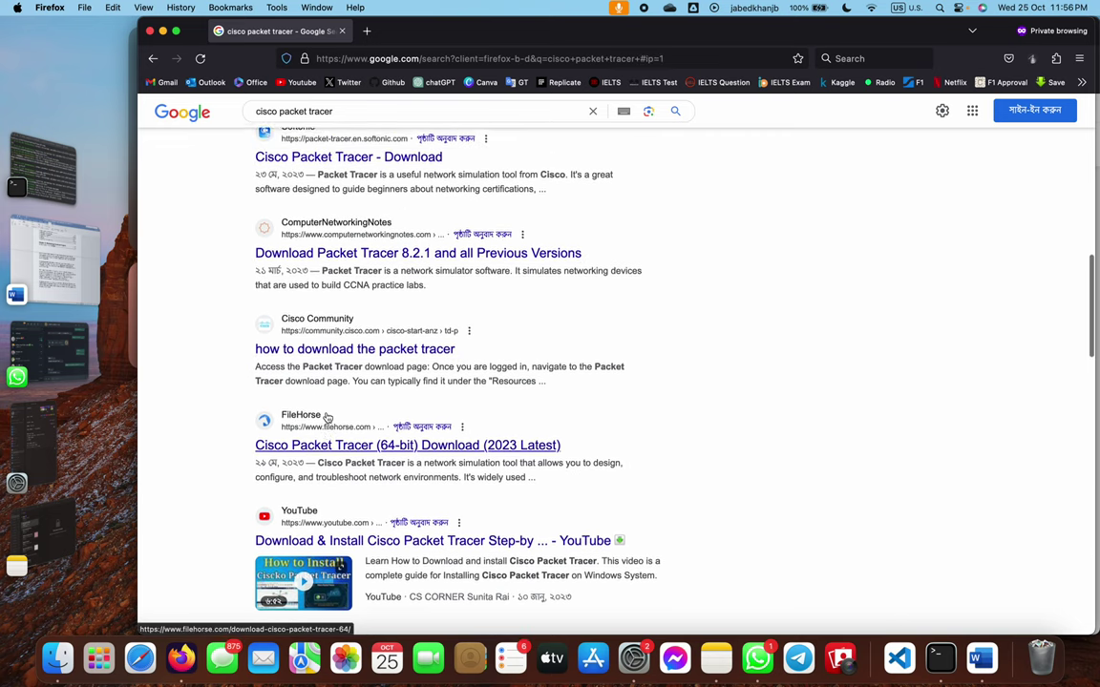
scroll(326, 417, "up", 1)
scroll(326, 417, "up", 3)
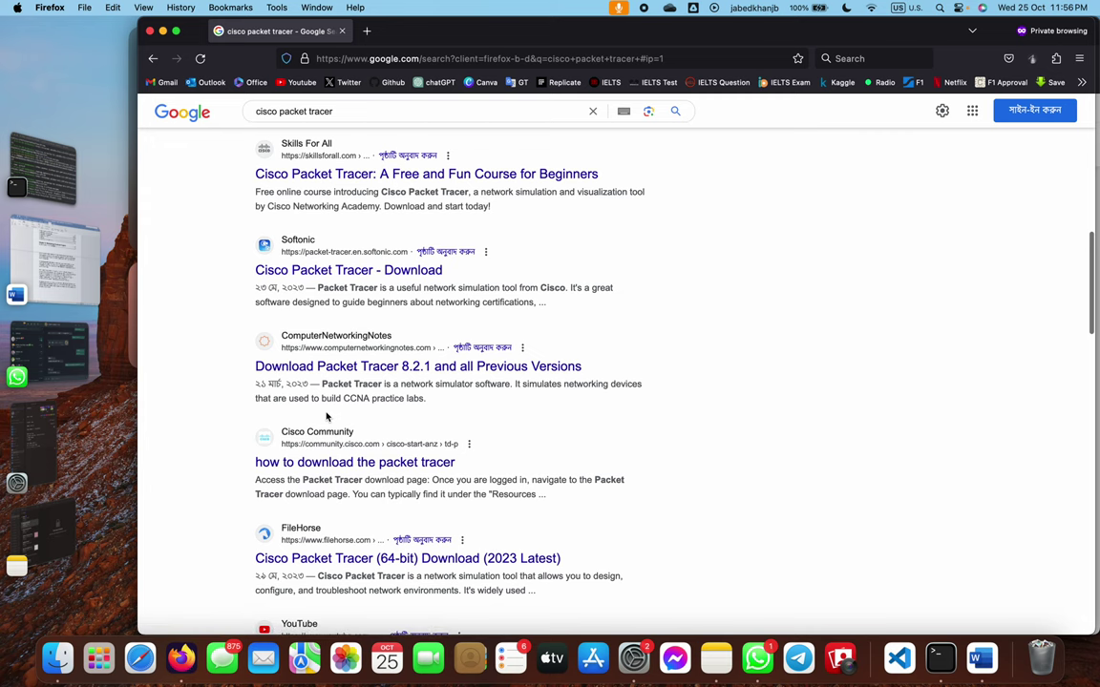
scroll(326, 417, "up", 5)
scroll(327, 417, "up", 2)
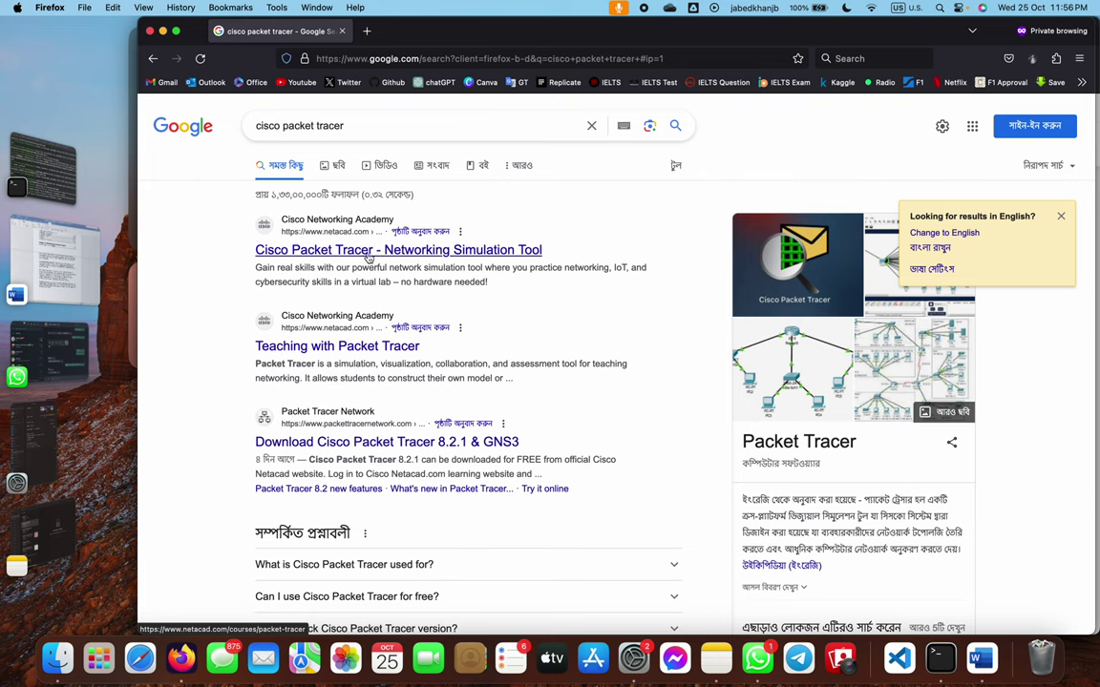
Step: Open the NetAcad Packet Tracer page, browse it, and go to its Log In sign-in
left_click(369, 254)
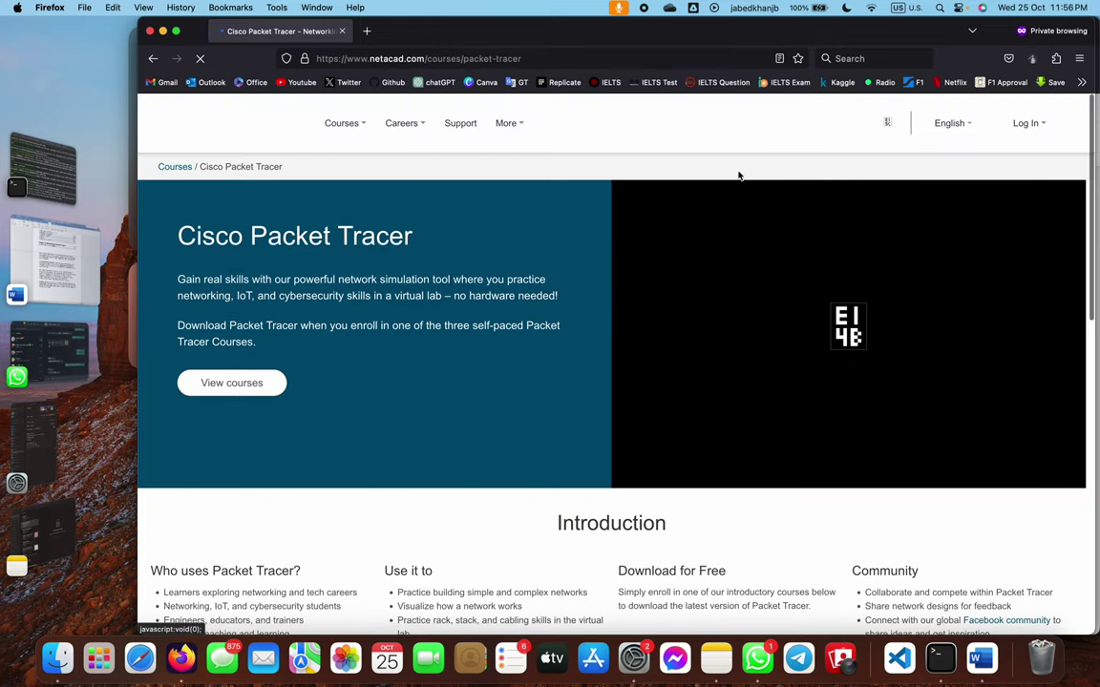
scroll(417, 352, "down", 3)
scroll(421, 381, "down", 7)
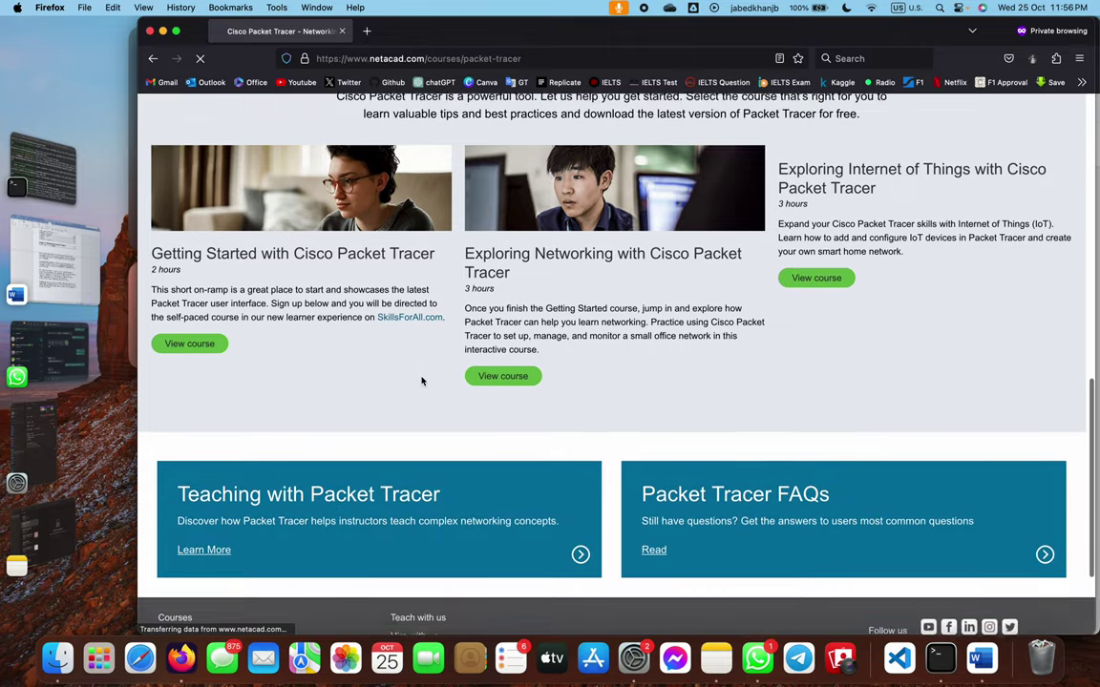
scroll(422, 381, "up", 5)
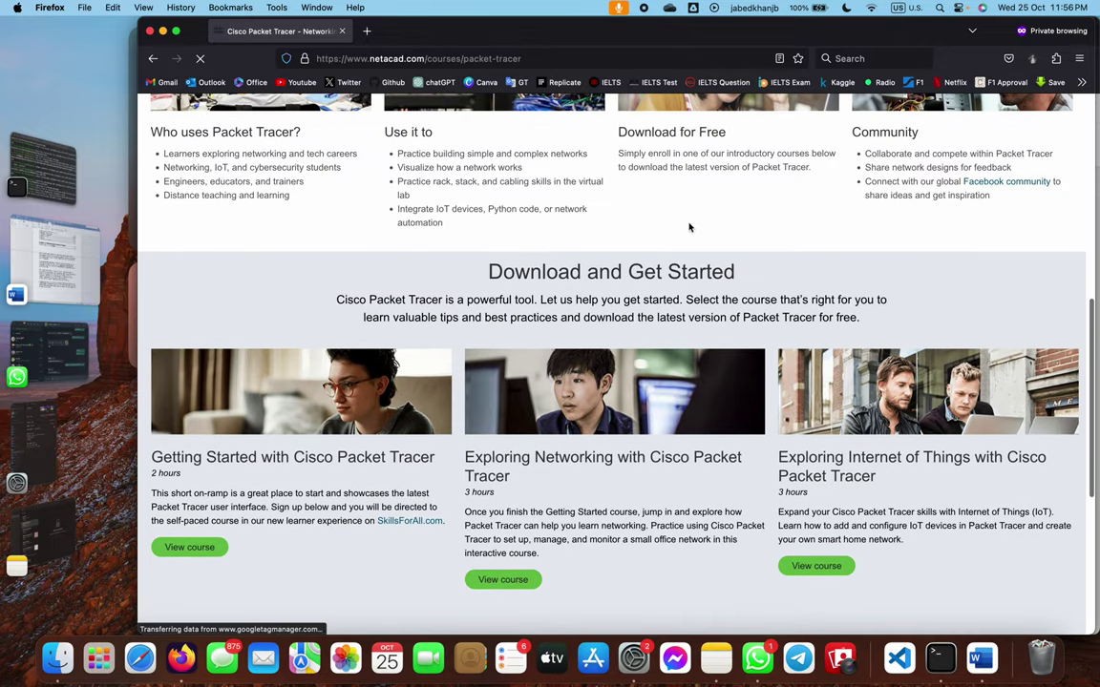
scroll(573, 286, "up", 10)
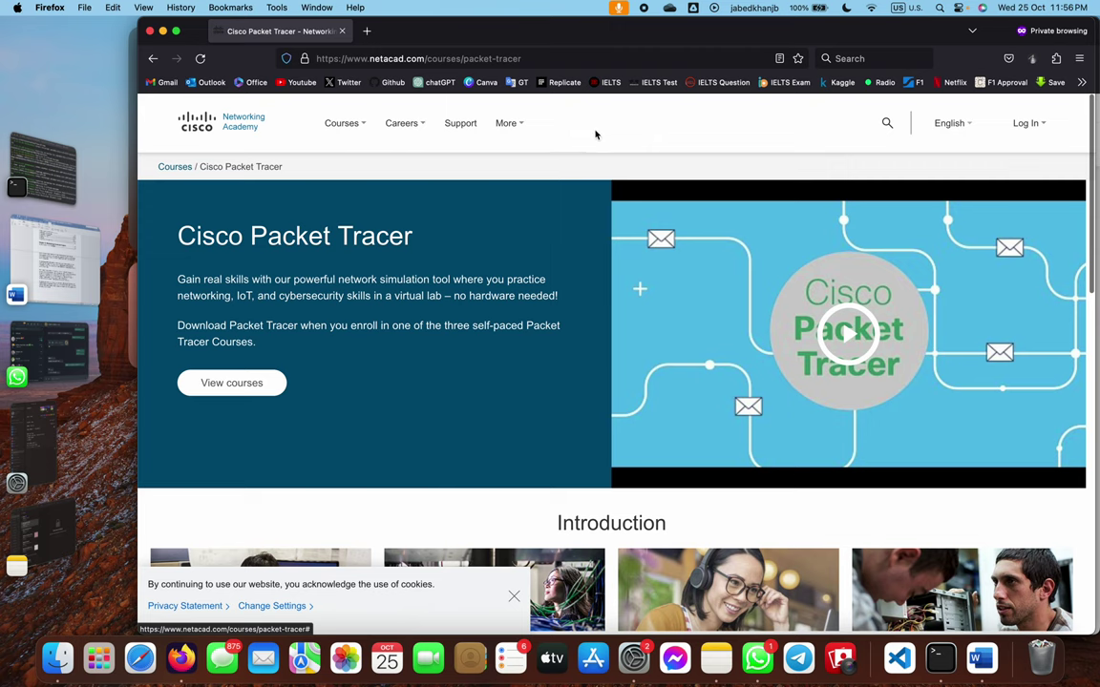
mouse_move(1028, 123)
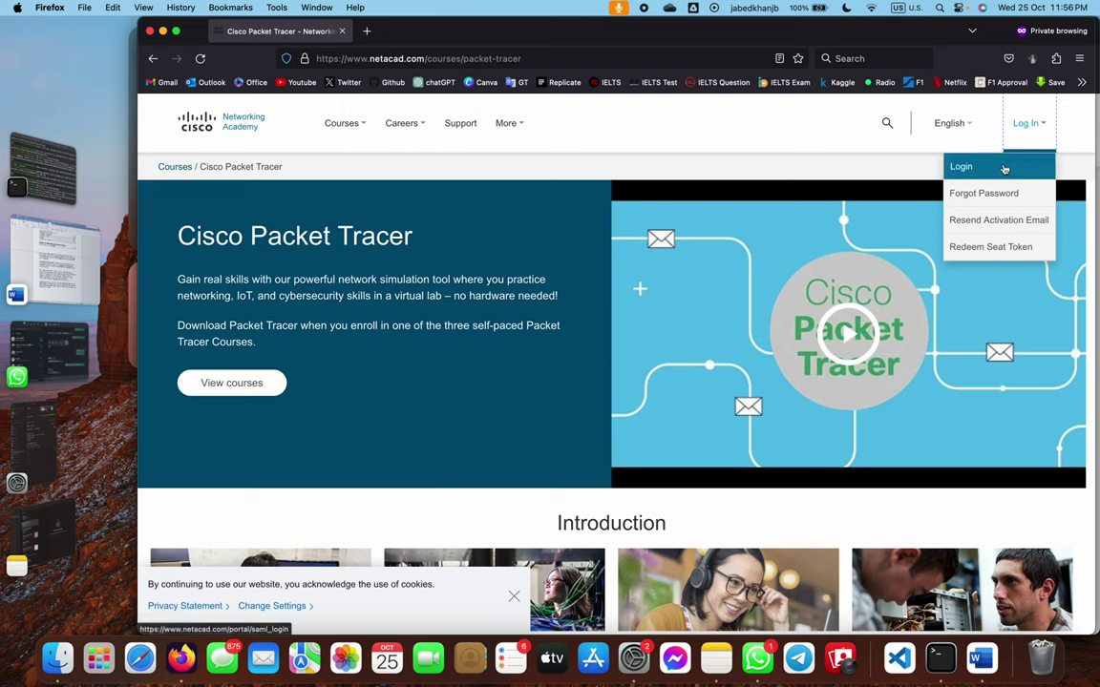
left_click(1004, 169)
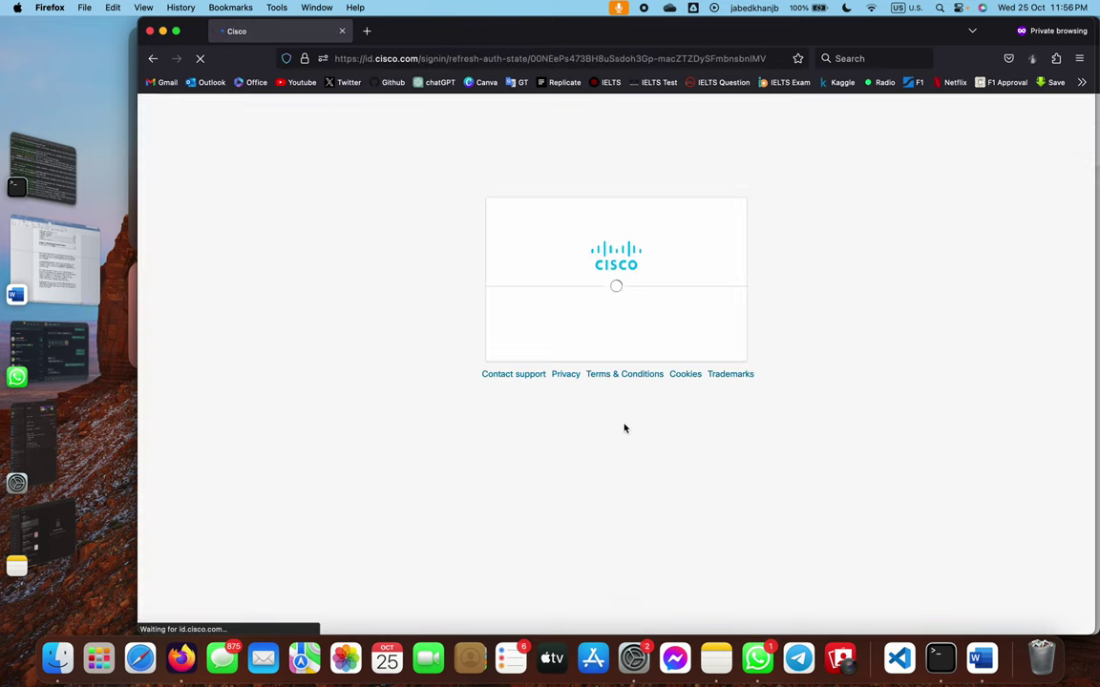
Step: Dismiss the suggestions and cookie notice, then start creating a new Cisco account
left_click(850, 315)
scroll(850, 315, "down", 1)
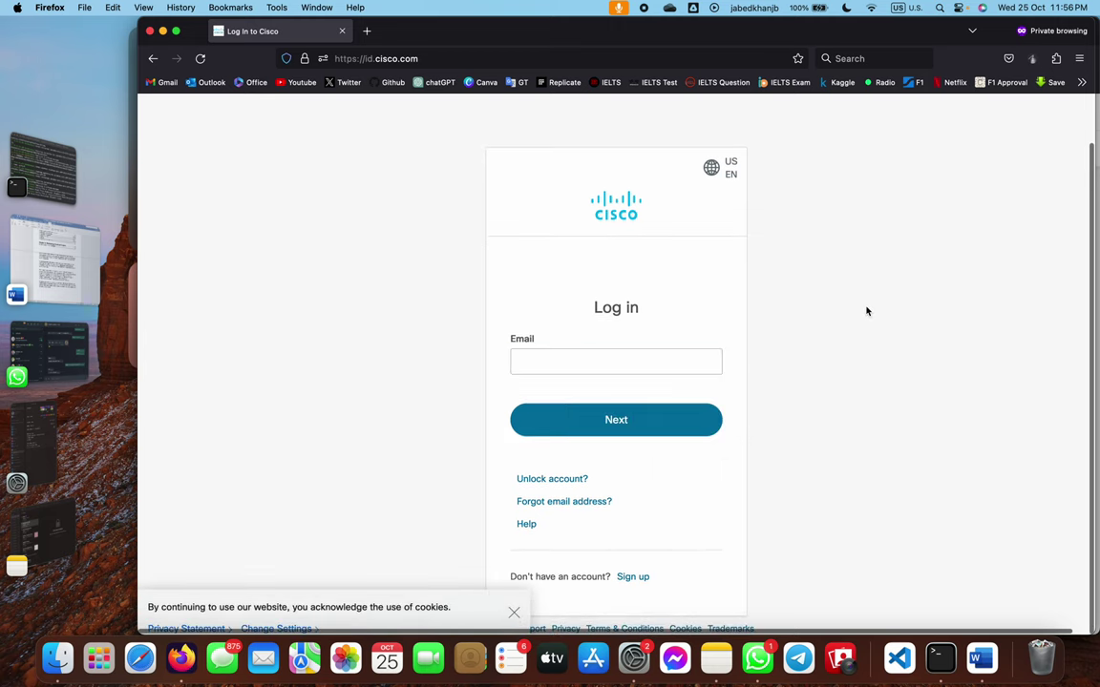
left_click(514, 603)
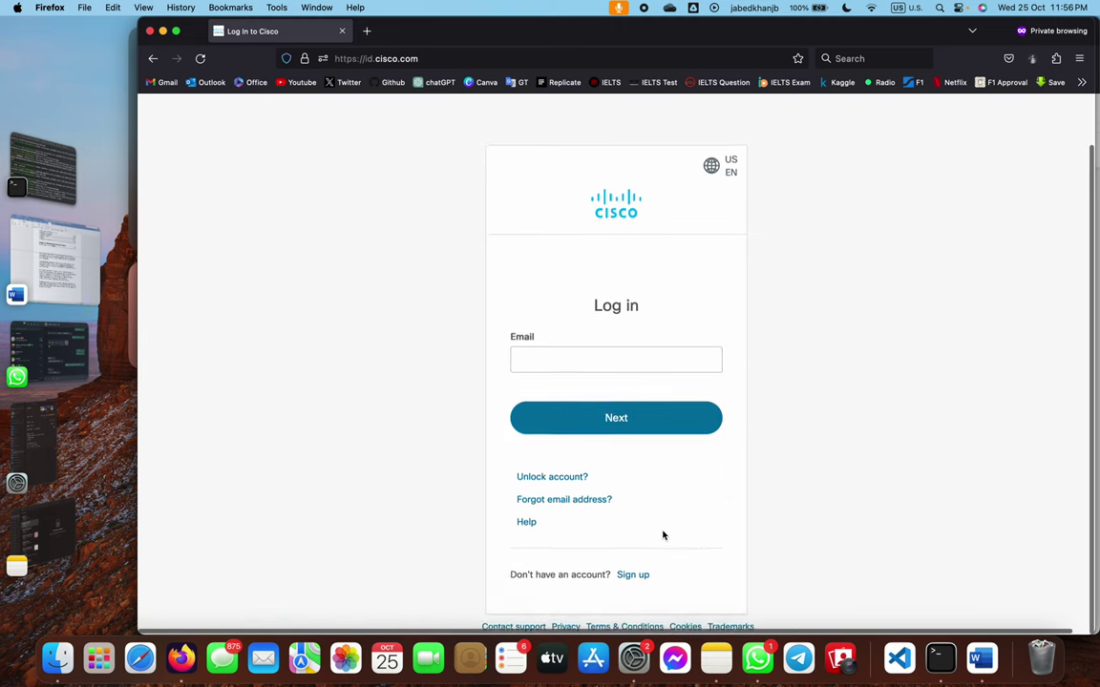
left_click(632, 577)
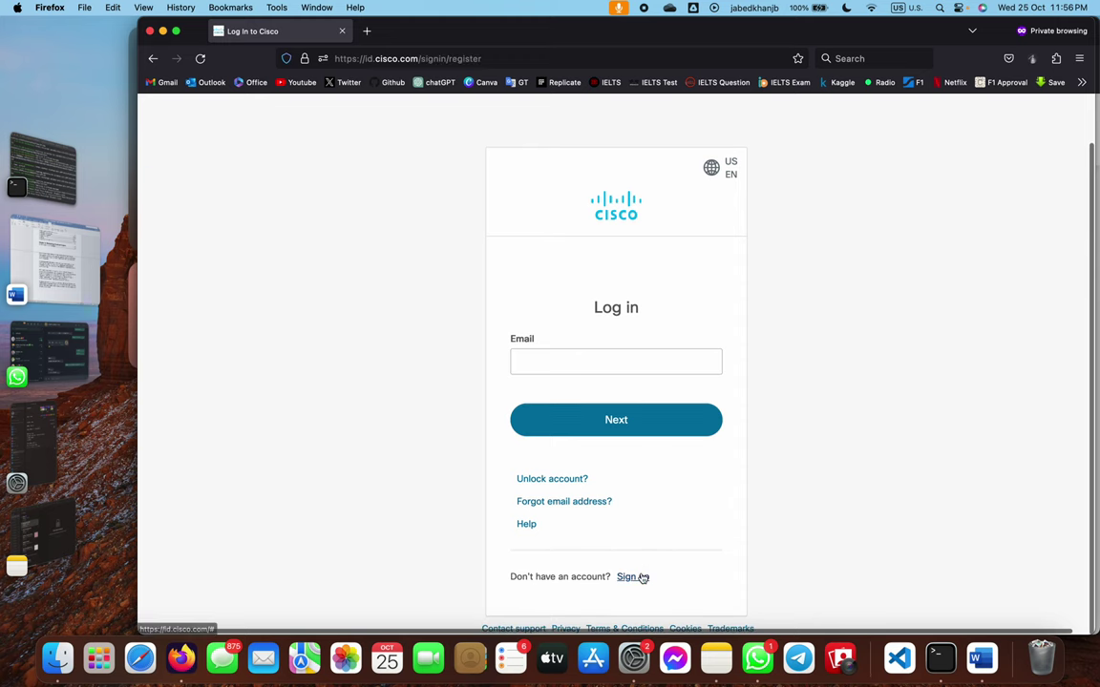
scroll(859, 306, "down", 3)
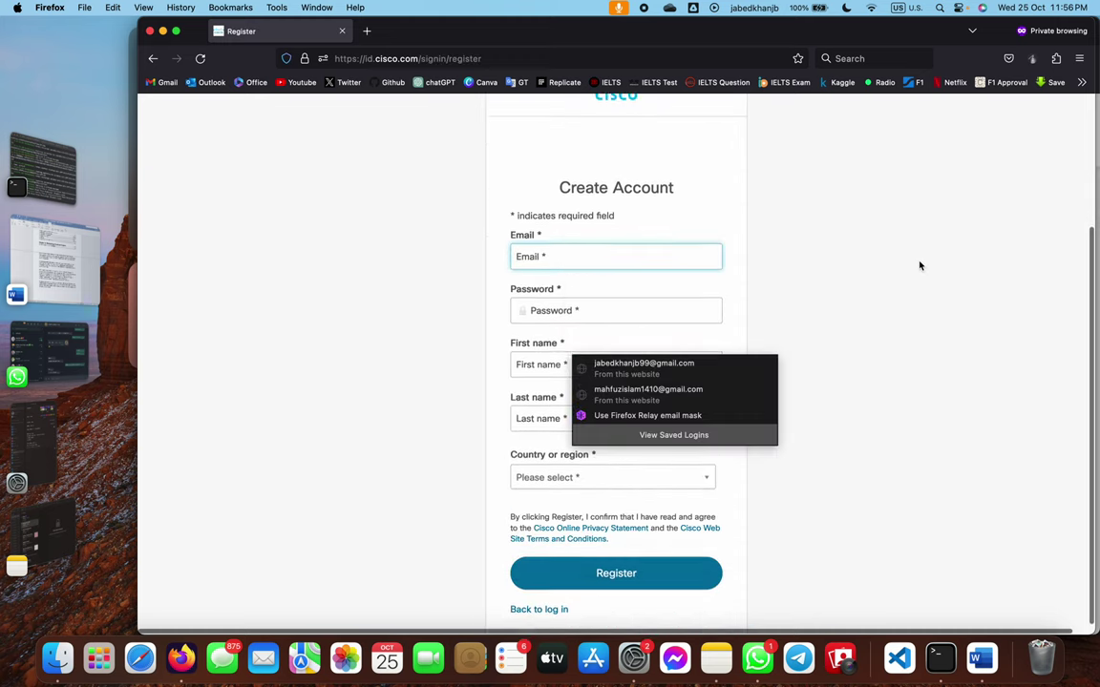
left_click(854, 260)
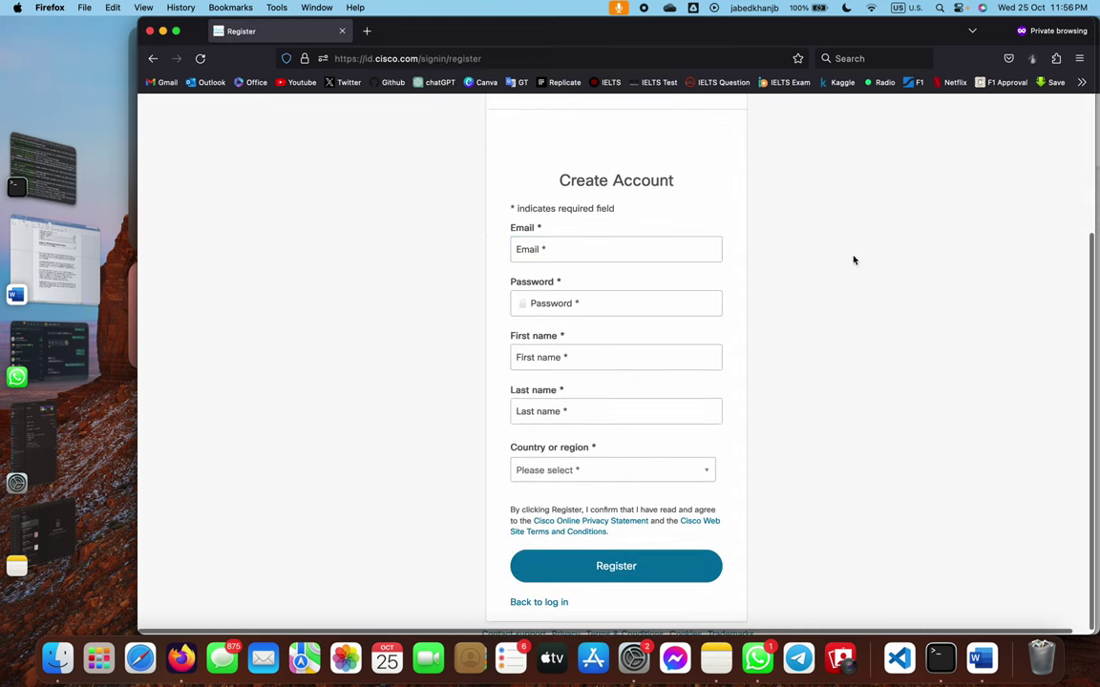
Step: Enter the account email address and accept Firefox's suggested strong password
left_click(678, 249)
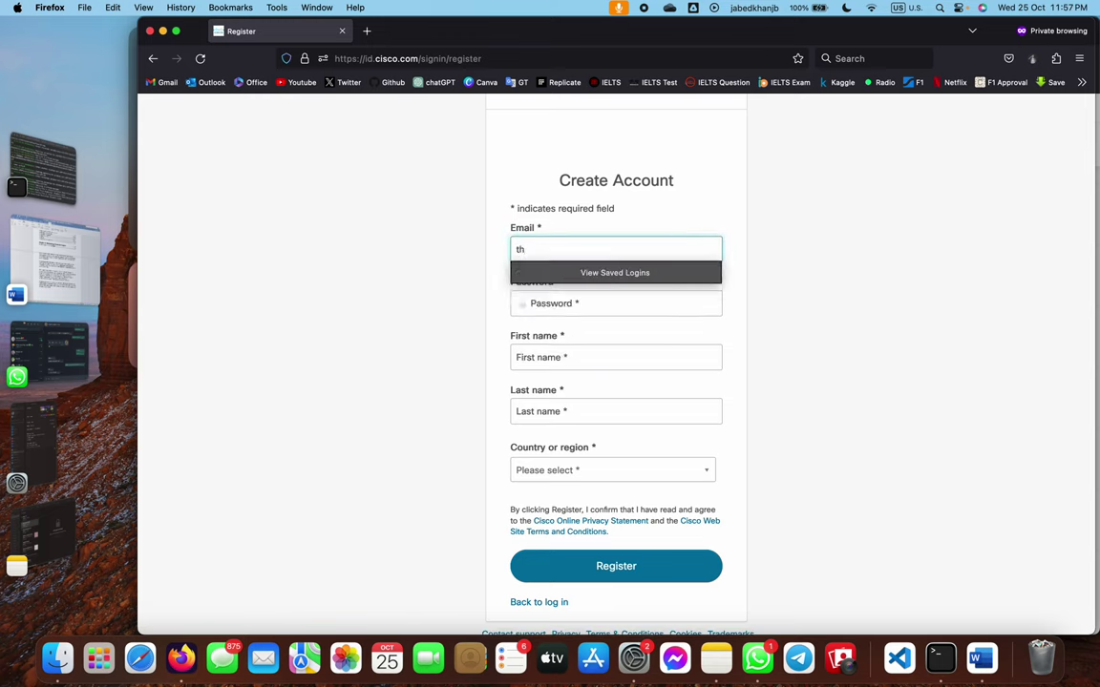
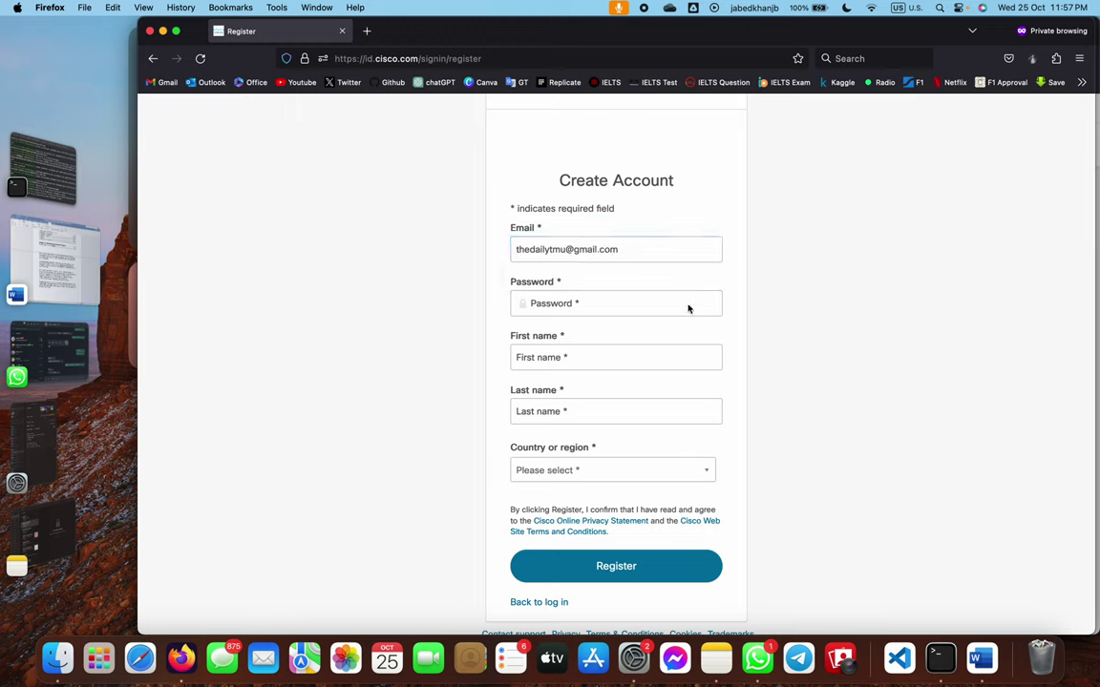
left_click(682, 304)
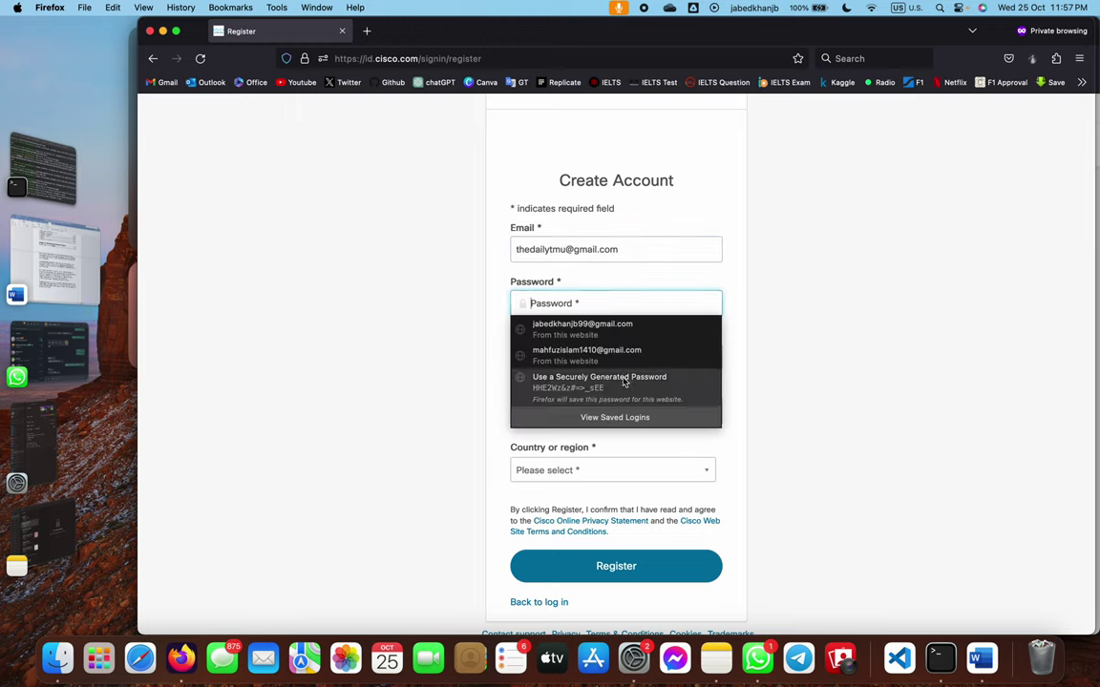
left_click(600, 382)
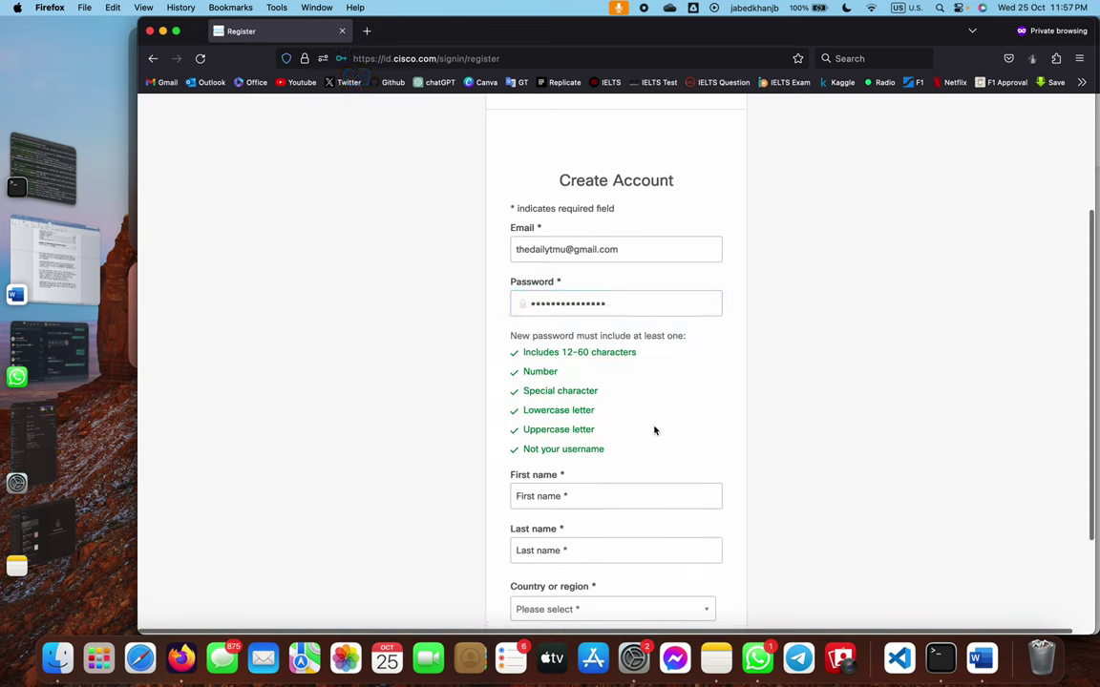
scroll(653, 430, "down", 3)
Step: Enter the first and last name for the new account
left_click(598, 375)
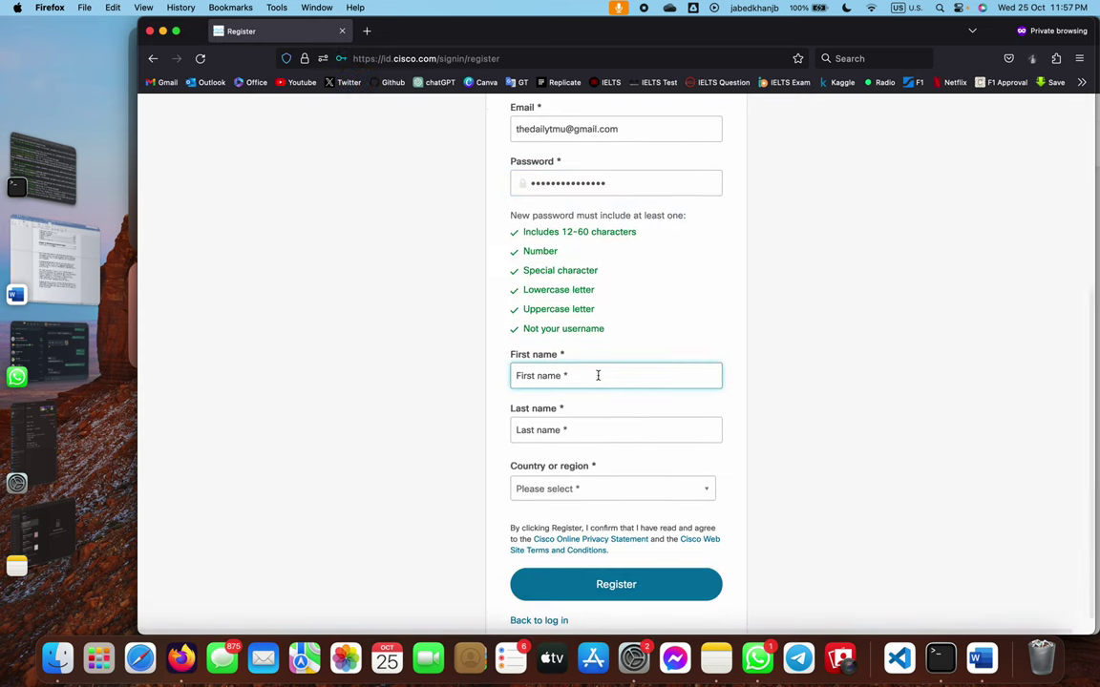
type("The Mill")
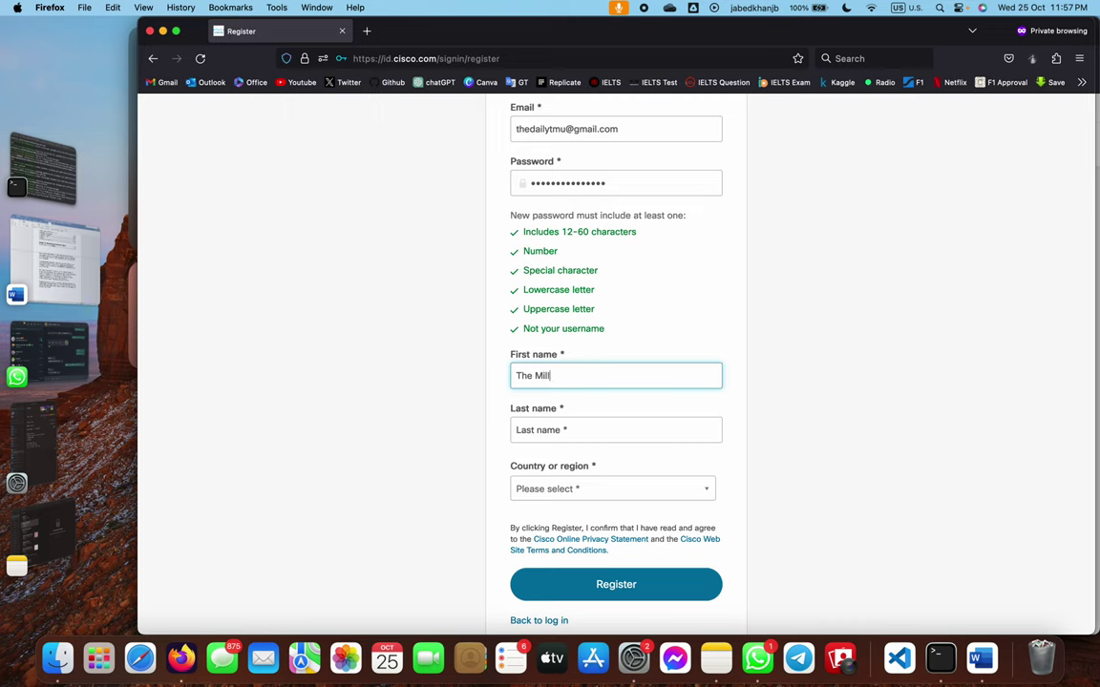
type("ennium")
left_click(562, 426)
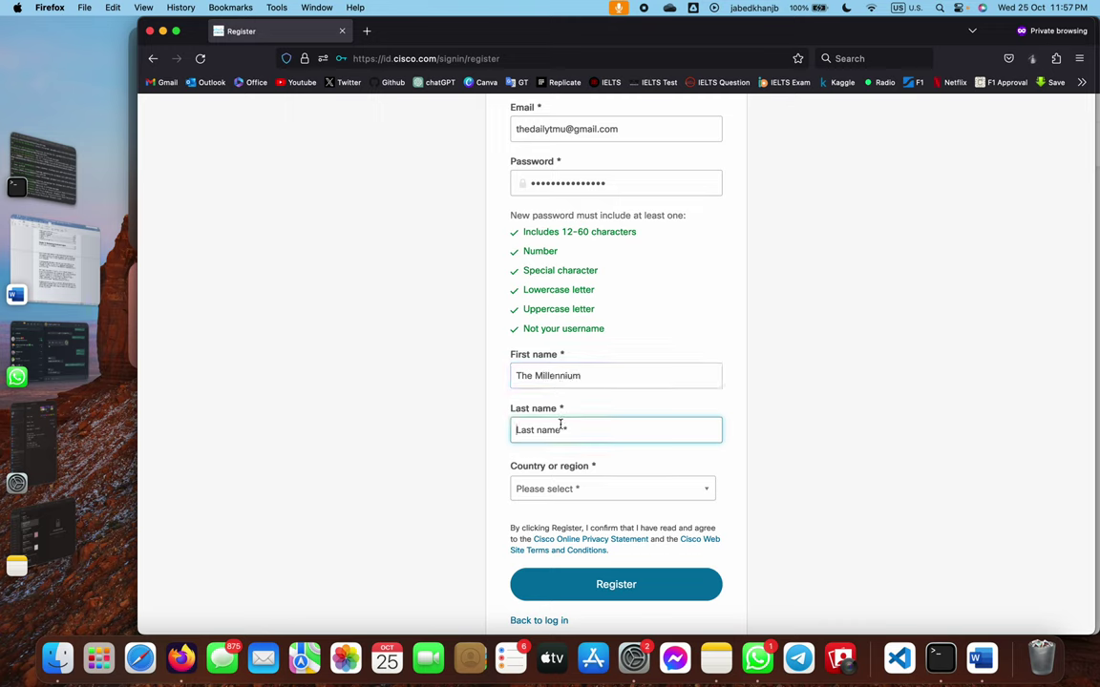
type("Univeris")
type("=")
key("BackSpace")
key("BackSpace")
key("BackSpace")
type("sity")
scroll(622, 310, "up", 1)
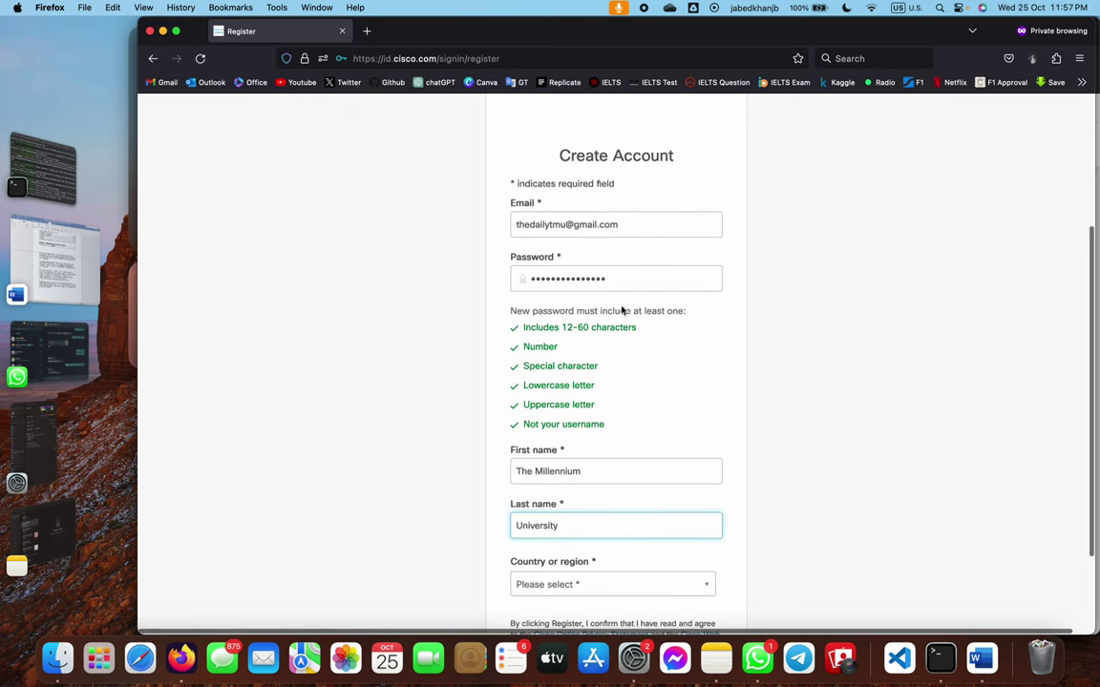
scroll(622, 310, "down", 3)
Step: Choose Bangladesh as the country, submit the registration, and save the login
left_click(570, 476)
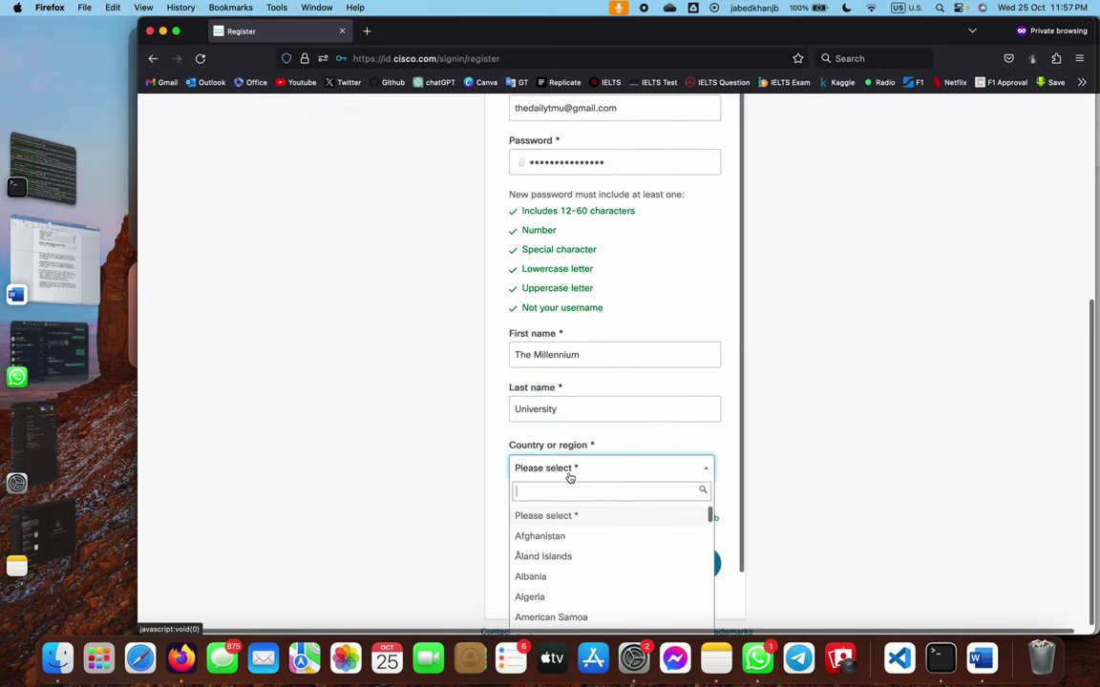
type("ban")
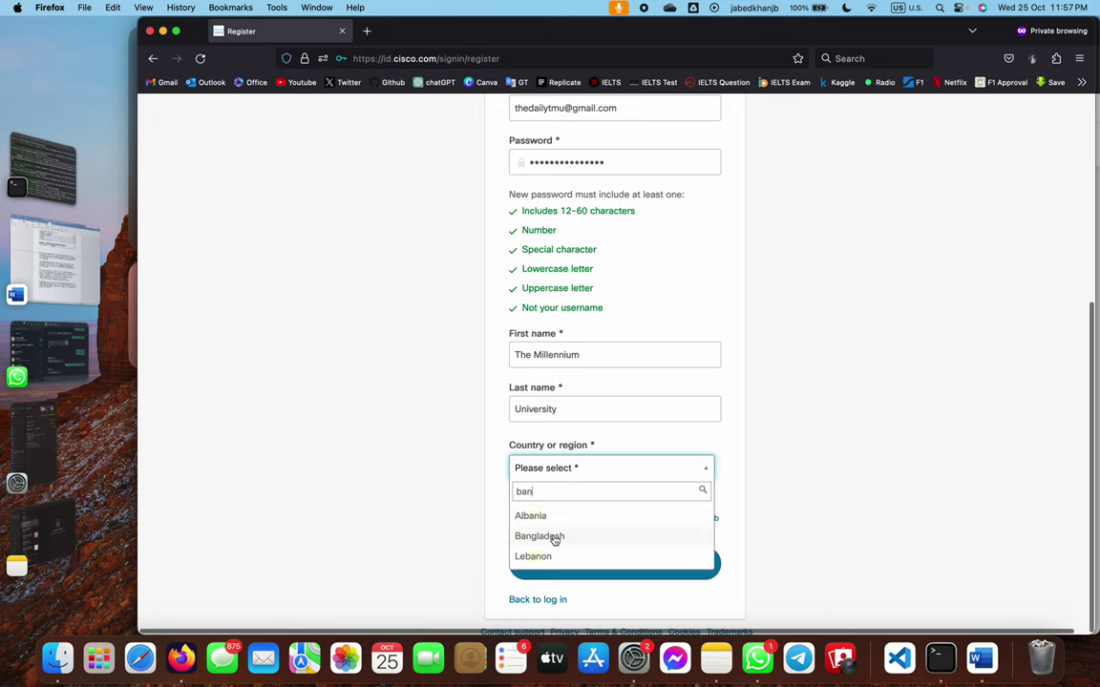
left_click(554, 536)
left_click(637, 567)
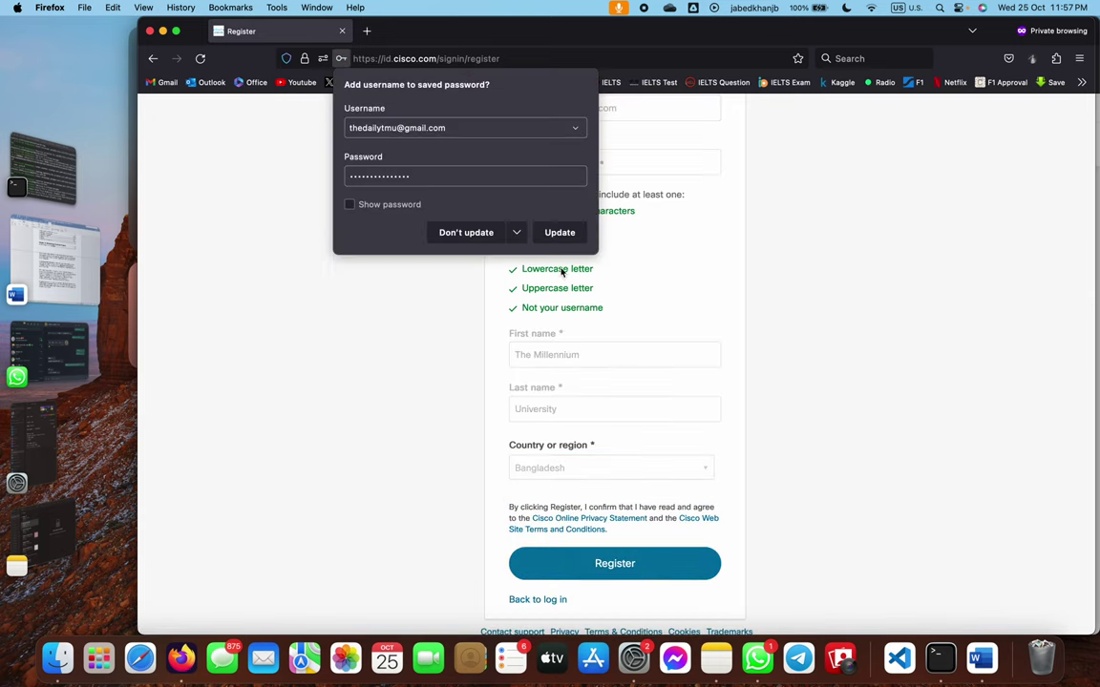
left_click(559, 232)
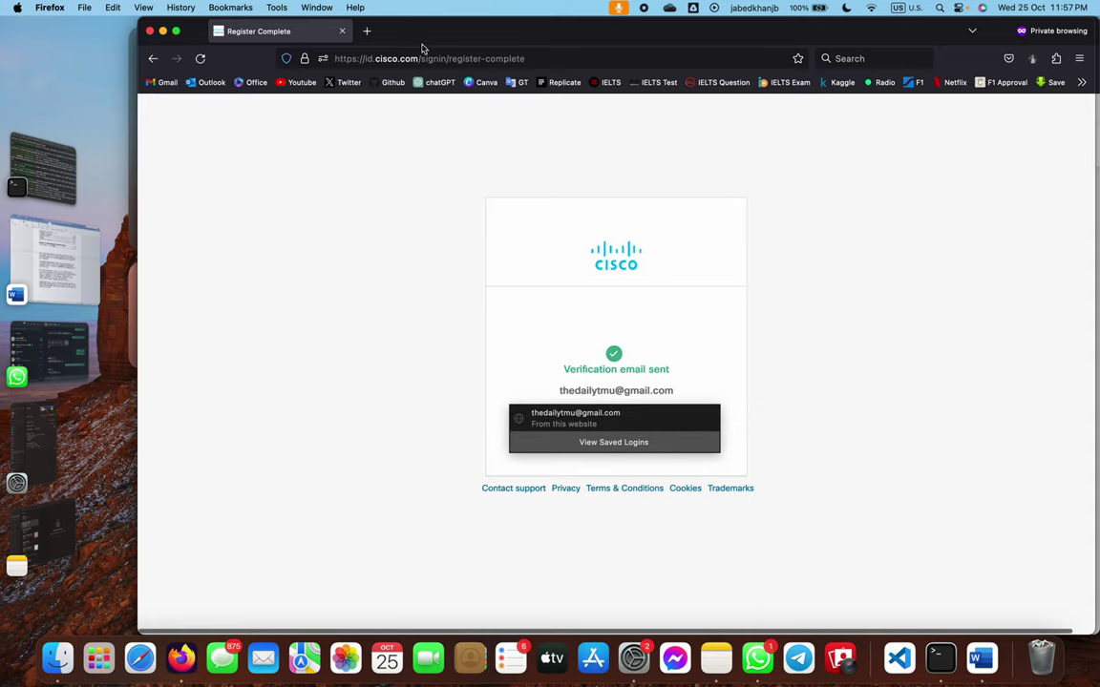
Step: Load google.com in a new private tab and enter the saved Google account email
left_click(369, 32)
type("google.com/")
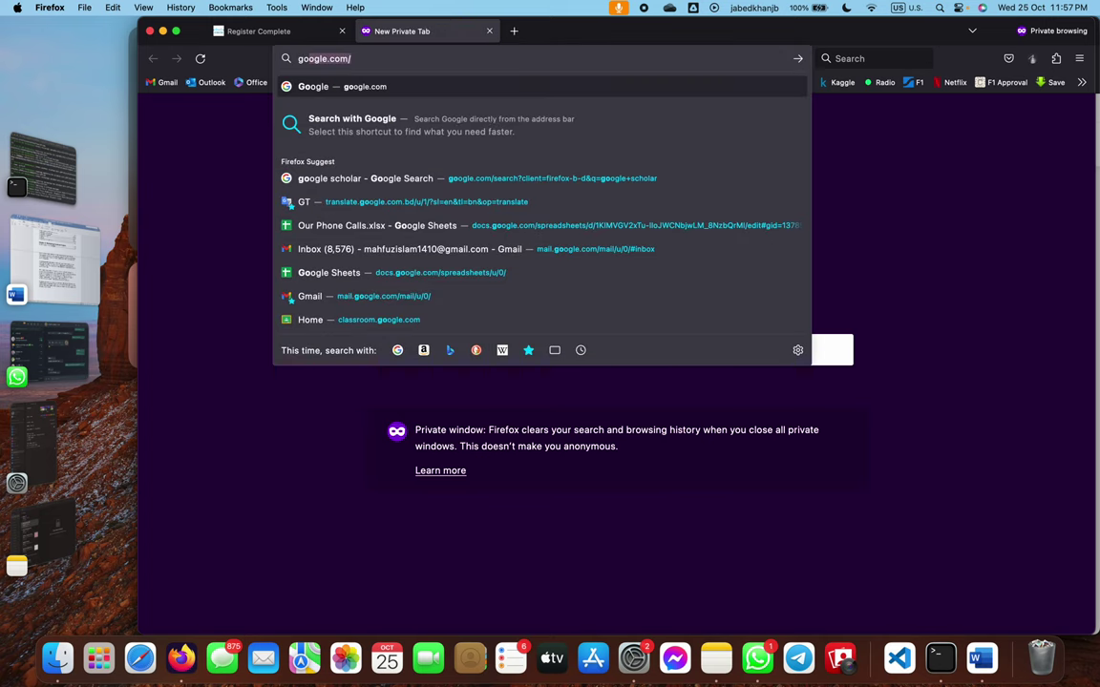
key("Return")
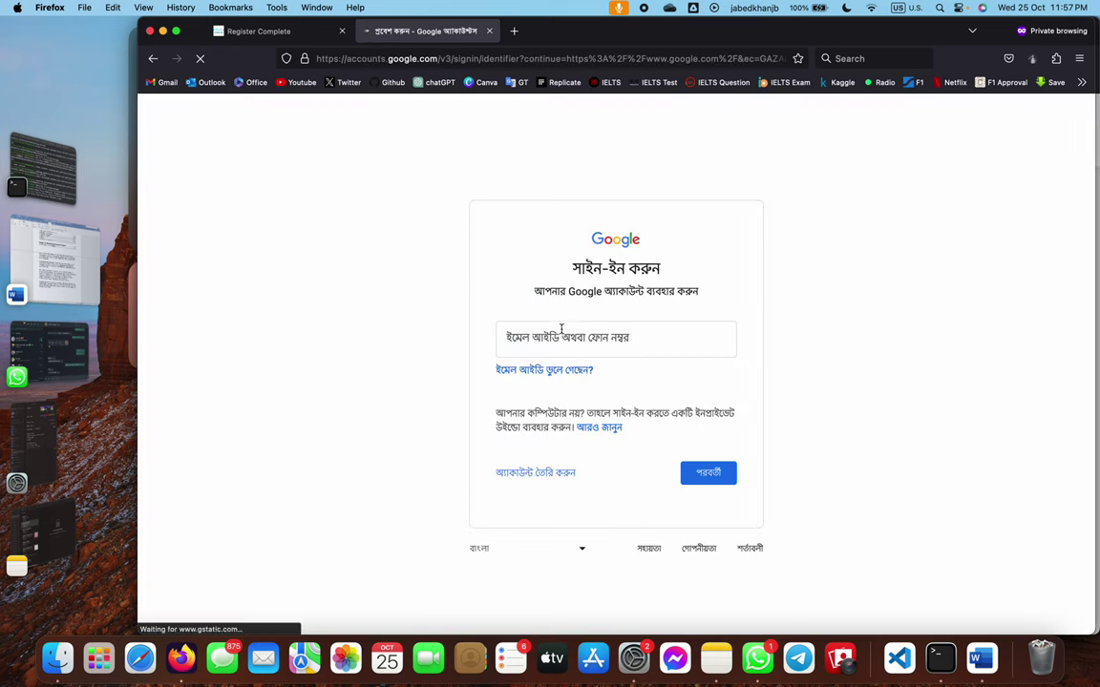
left_click(562, 329)
type("the")
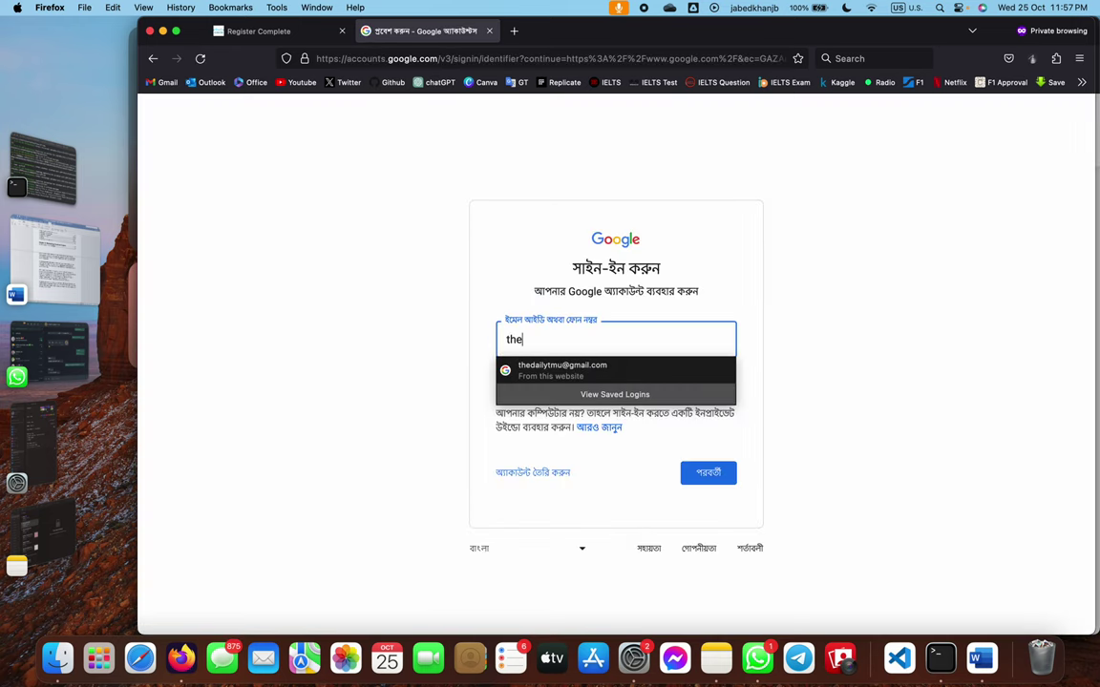
left_click(564, 368)
left_click(707, 473)
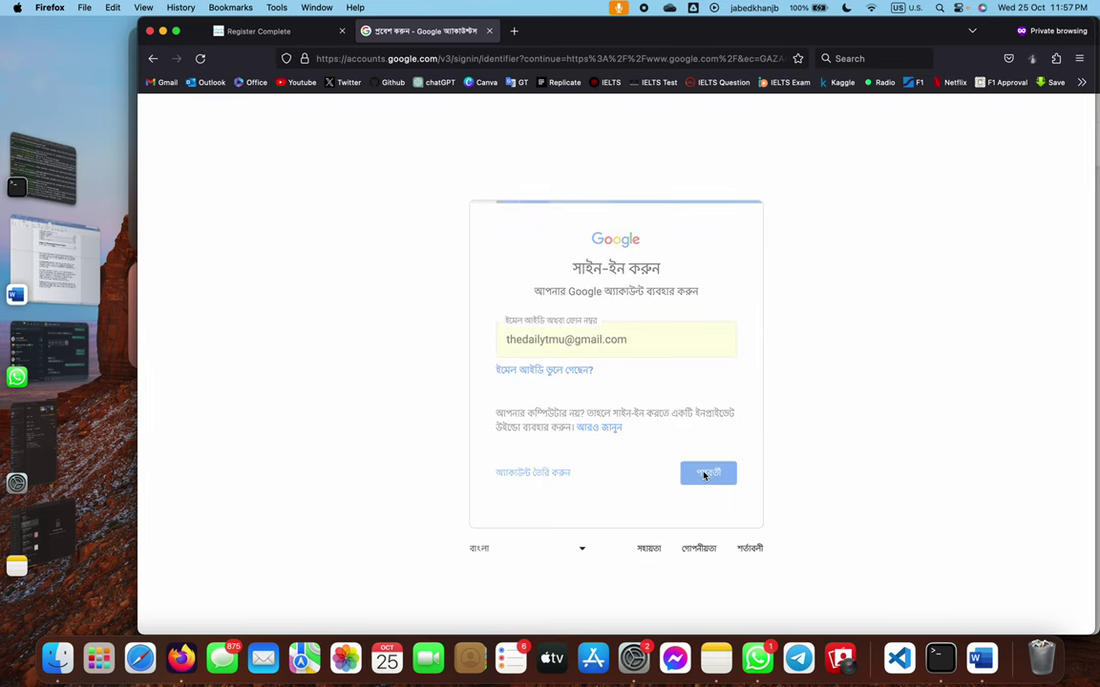
Step: Sign in with the saved Google password and open Gmail from the apps grid
left_click(587, 378)
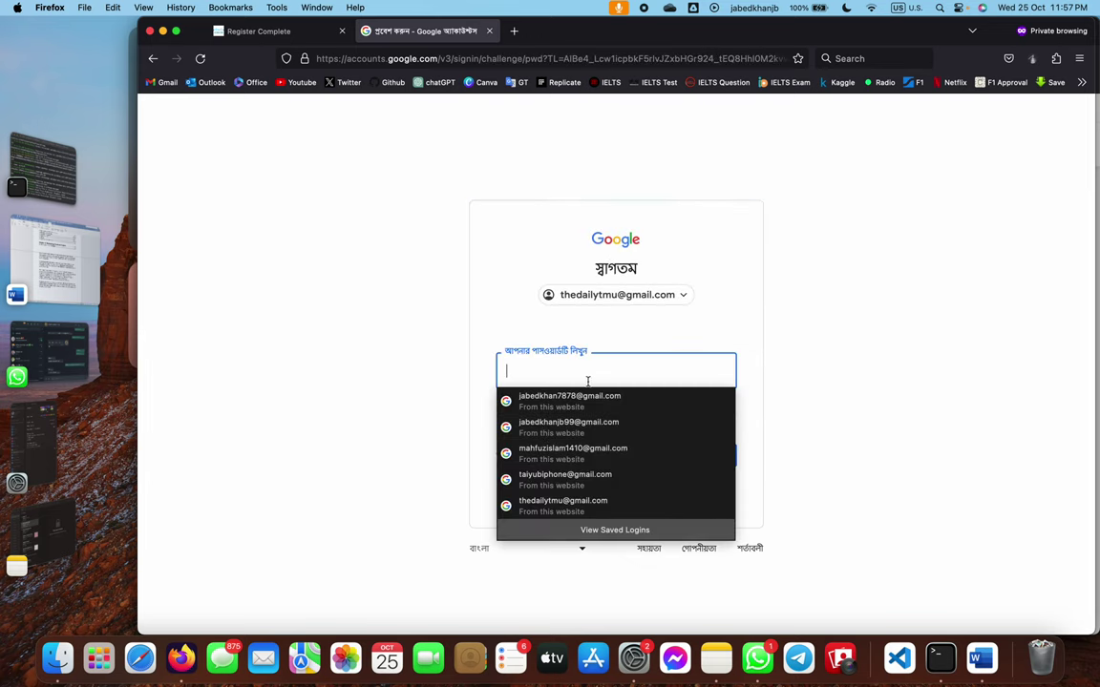
left_click(719, 504)
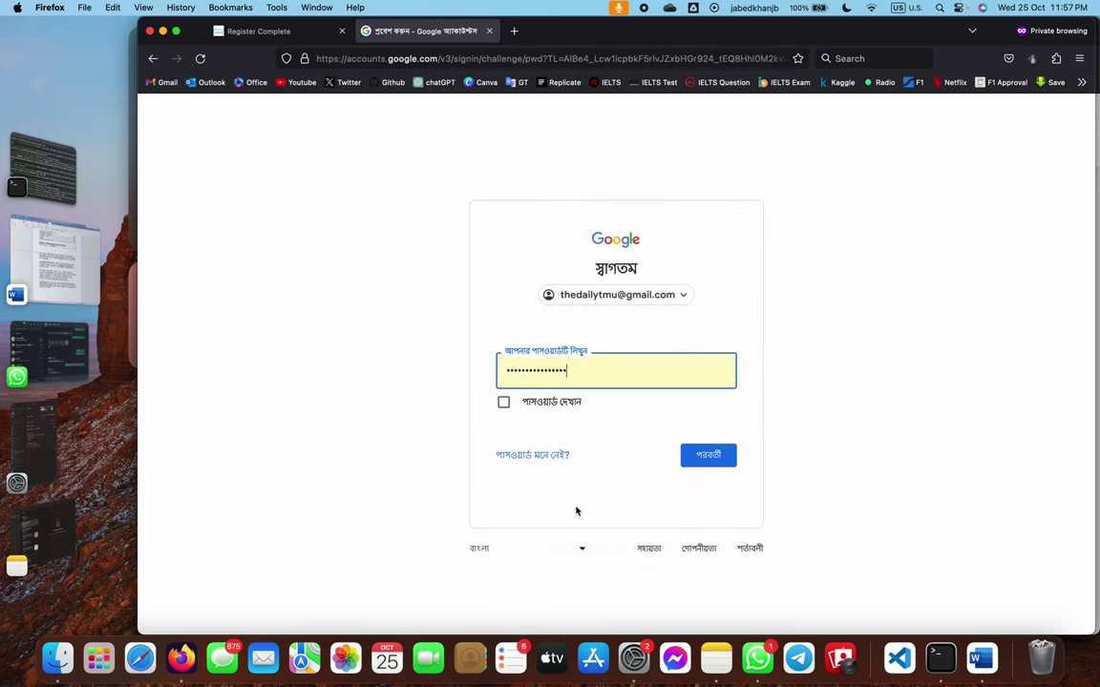
left_click(708, 457)
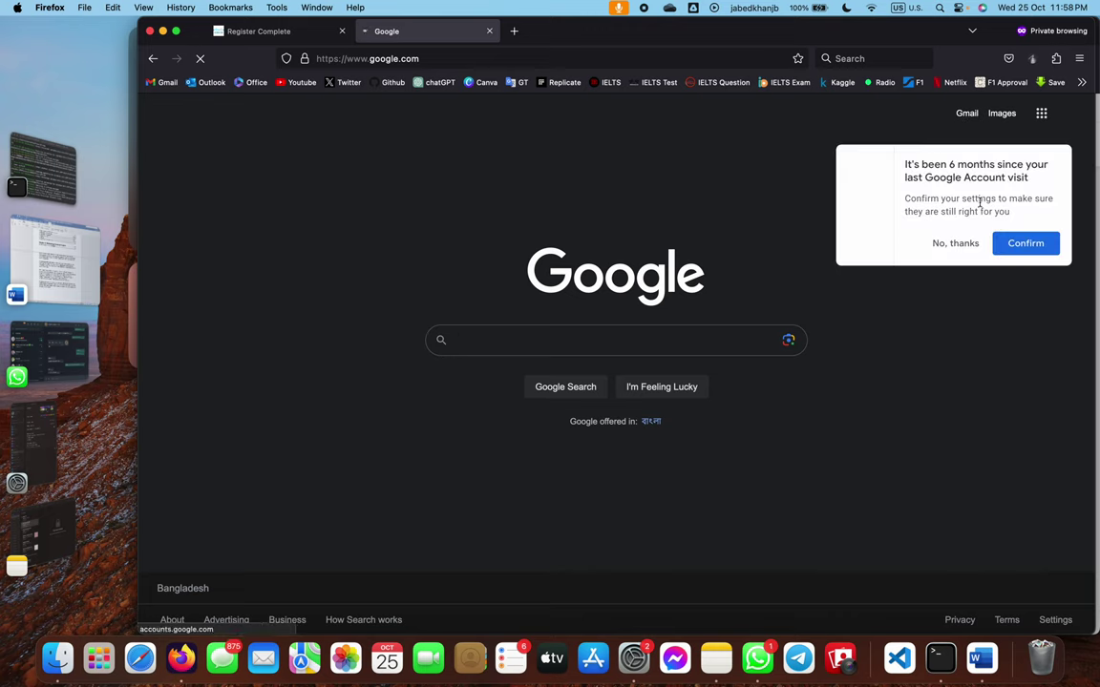
left_click(969, 243)
left_click(1040, 112)
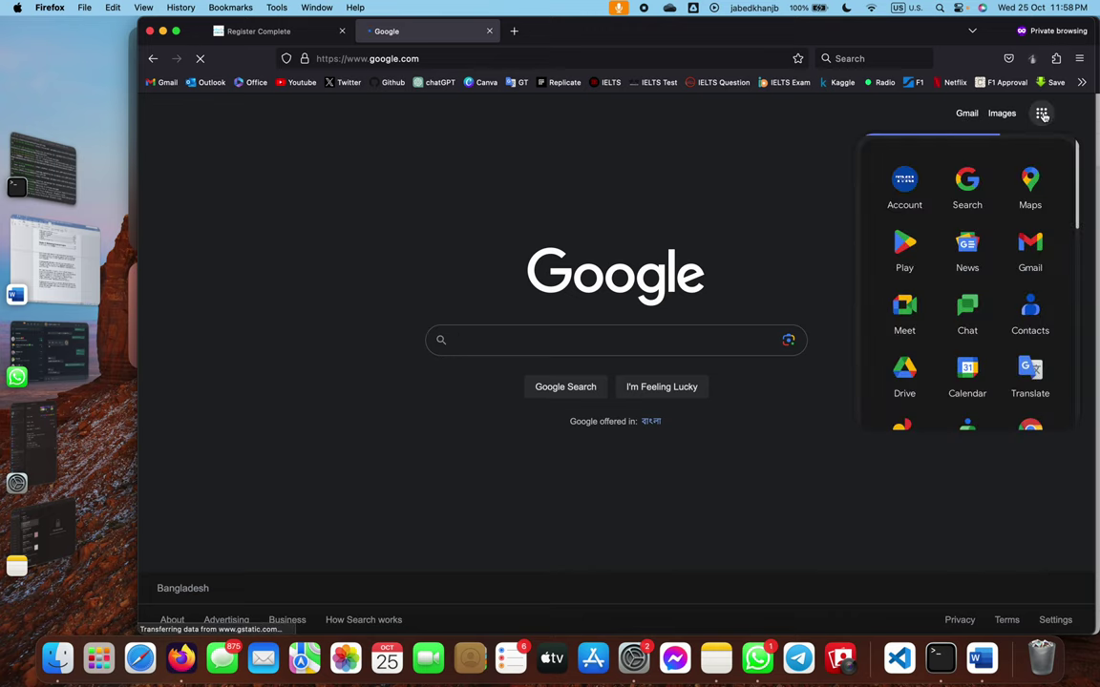
left_click(1018, 253)
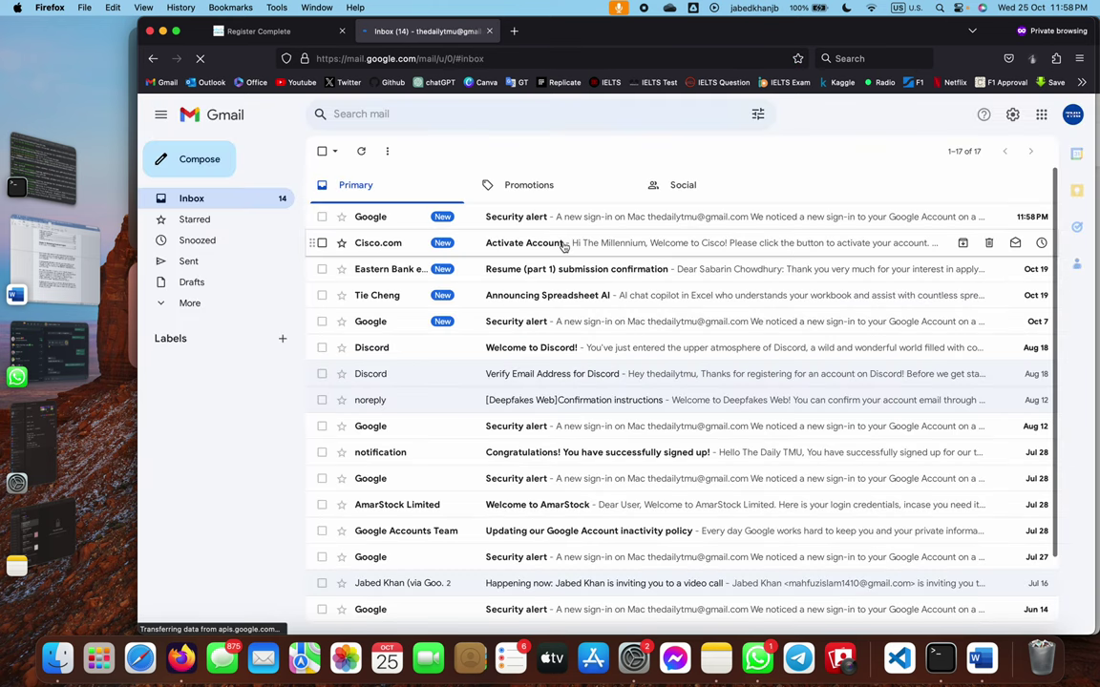
Step: Open the Cisco.com 'Activate Account' email and follow its activation button
left_click(408, 246)
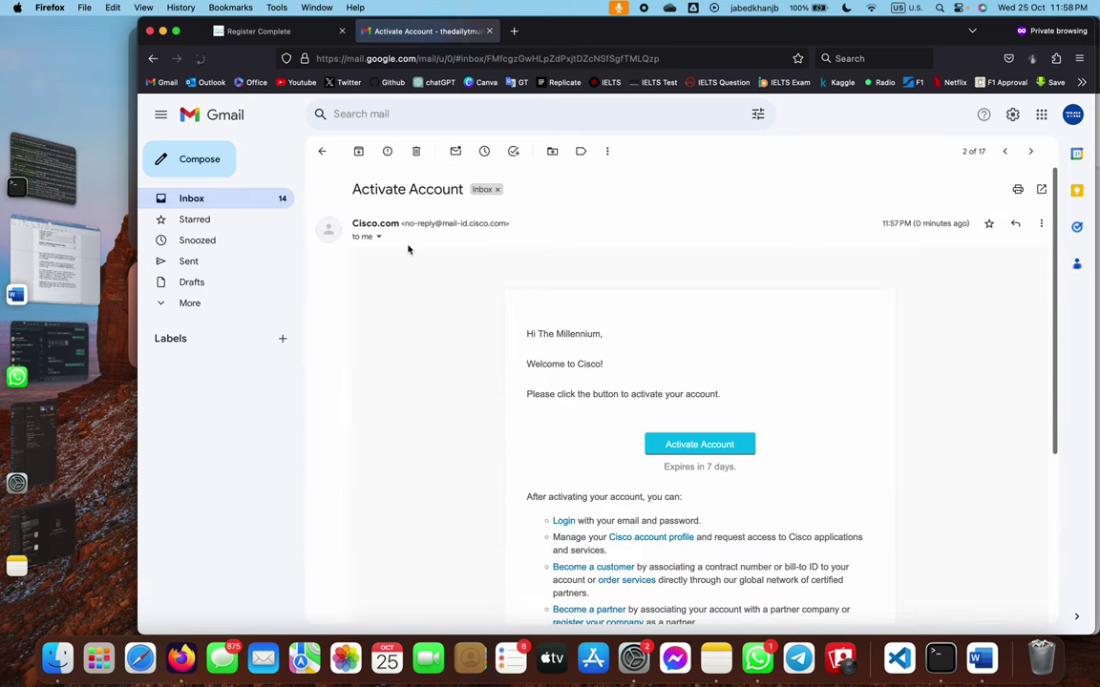
left_click(677, 446)
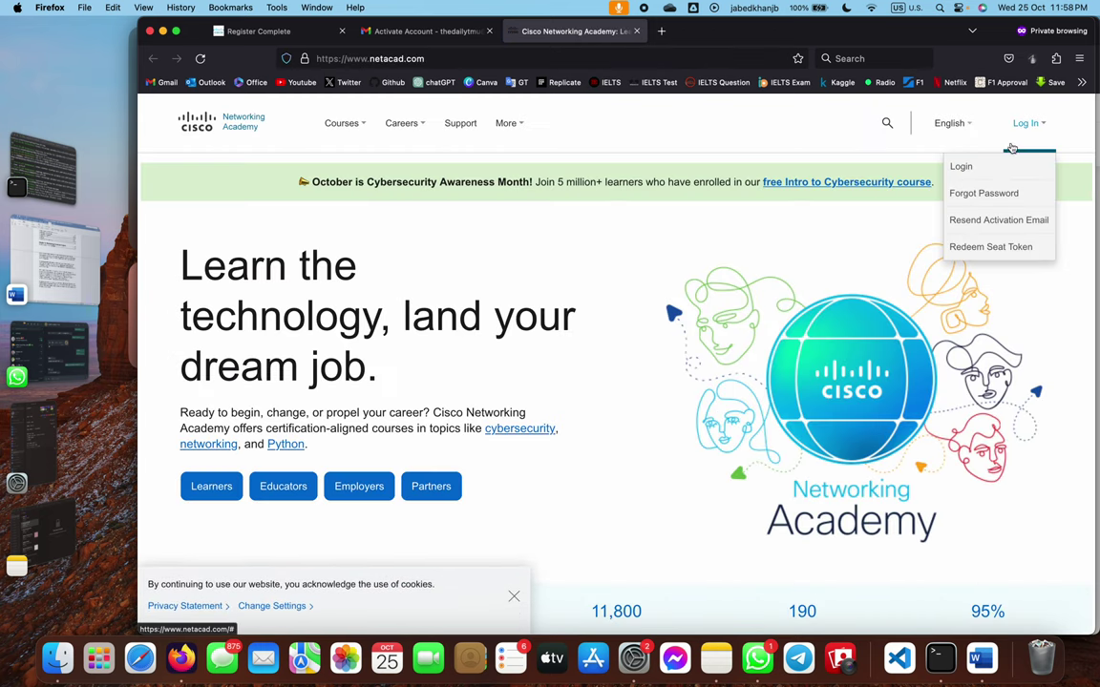
Step: Log in to Networking Academy, then replace the private window with a fresh one
left_click(1031, 165)
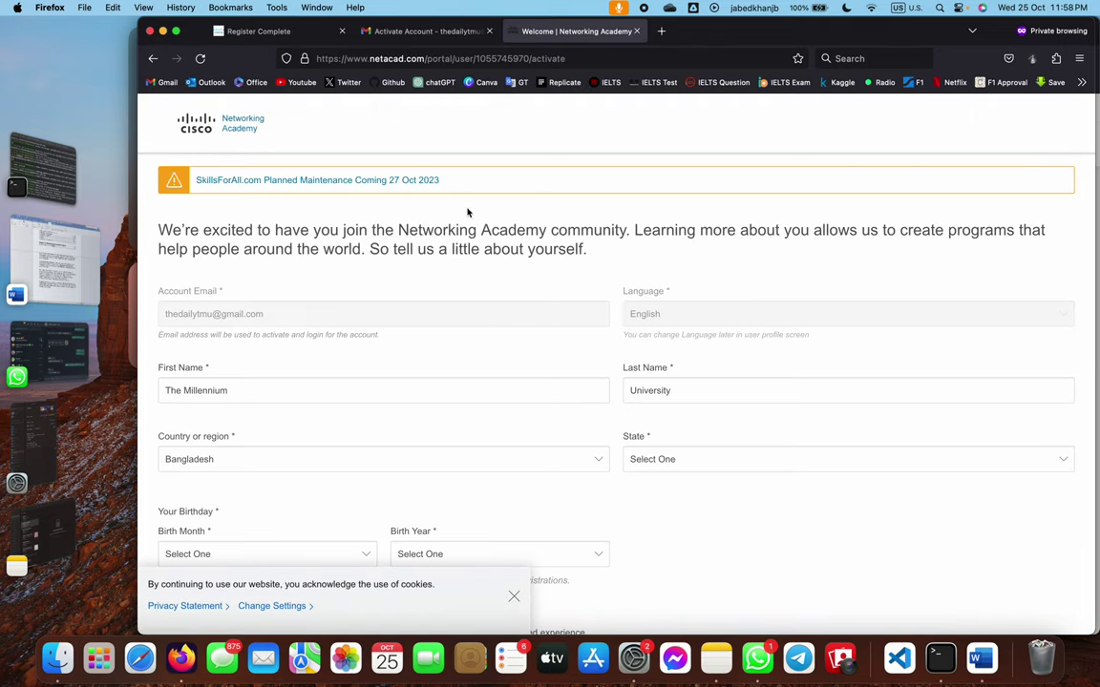
left_click(661, 32)
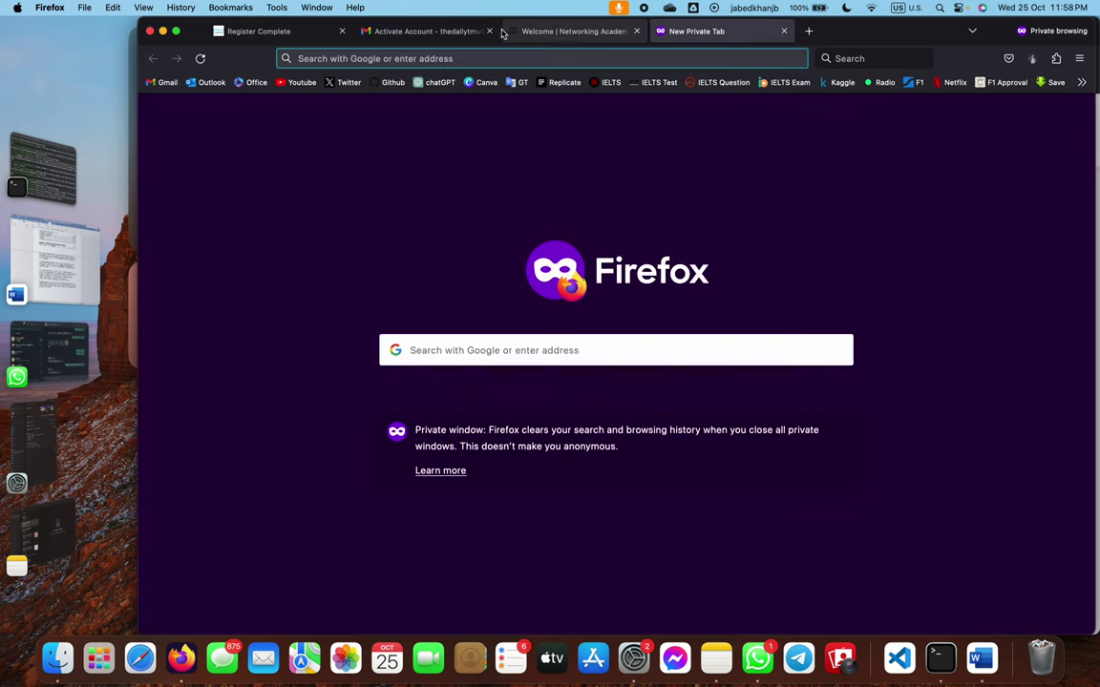
left_click(150, 33)
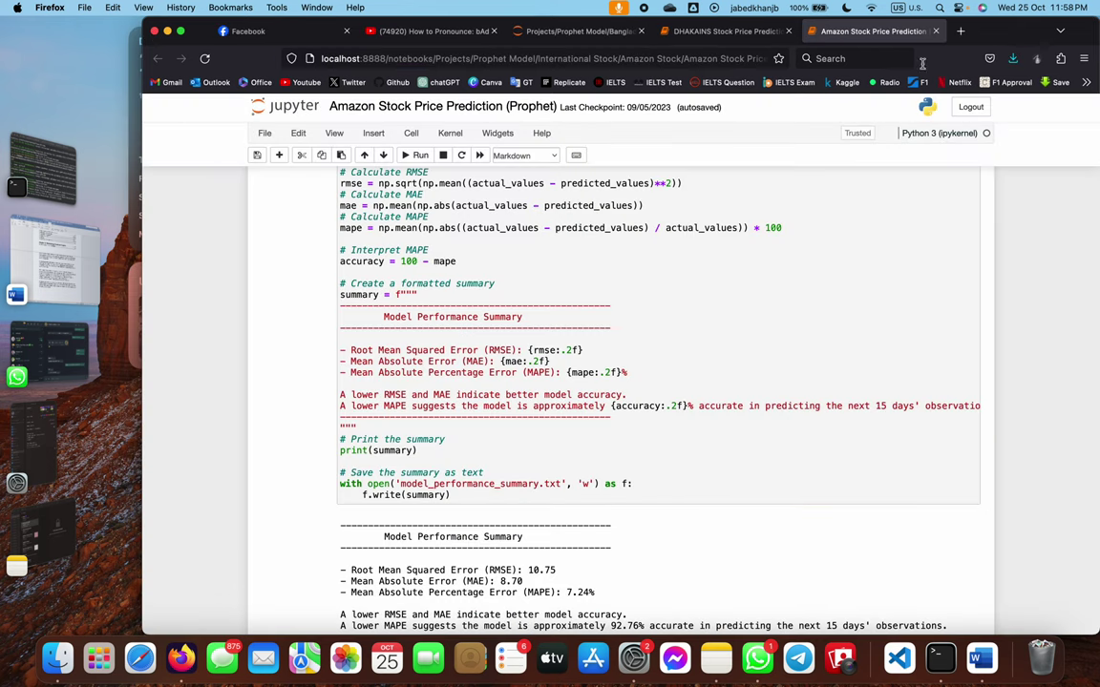
left_click(1084, 59)
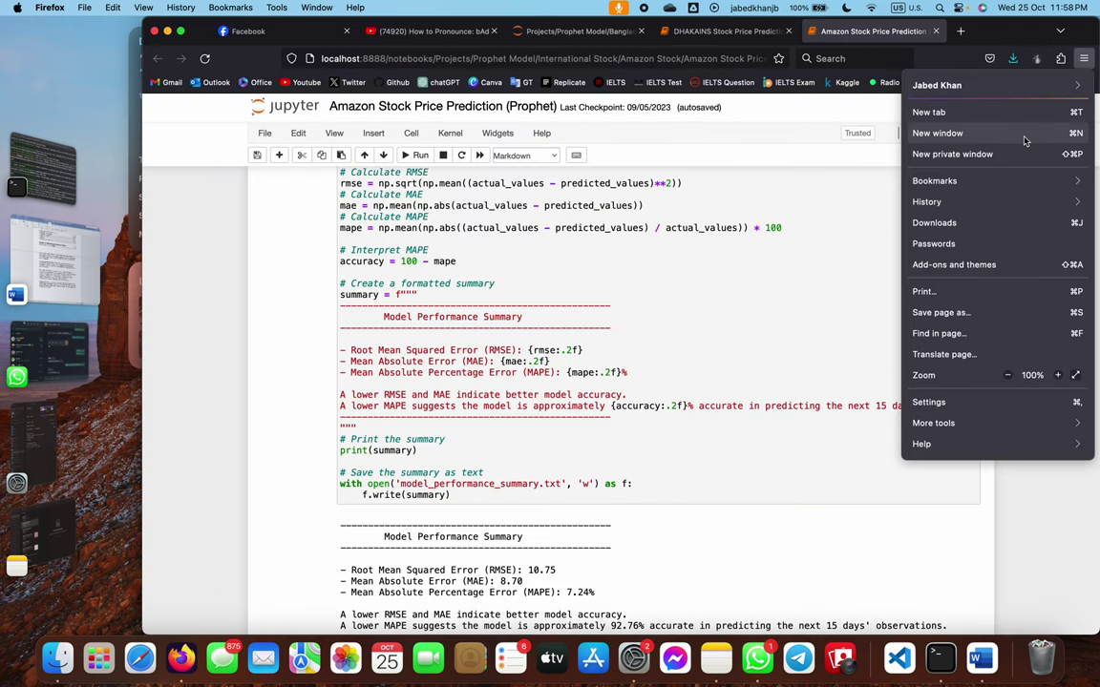
left_click(1021, 154)
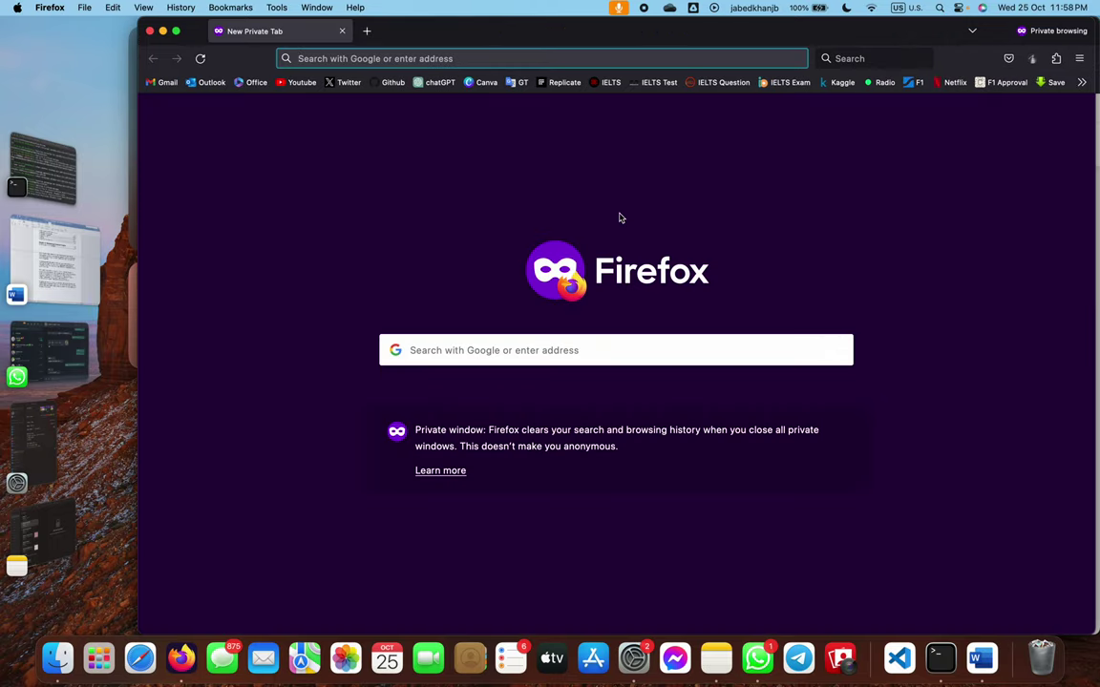
Step: Search for Cisco Packet Tracer, reach the NetAcad login page, and quit WhatsApp
type("cicso pack")
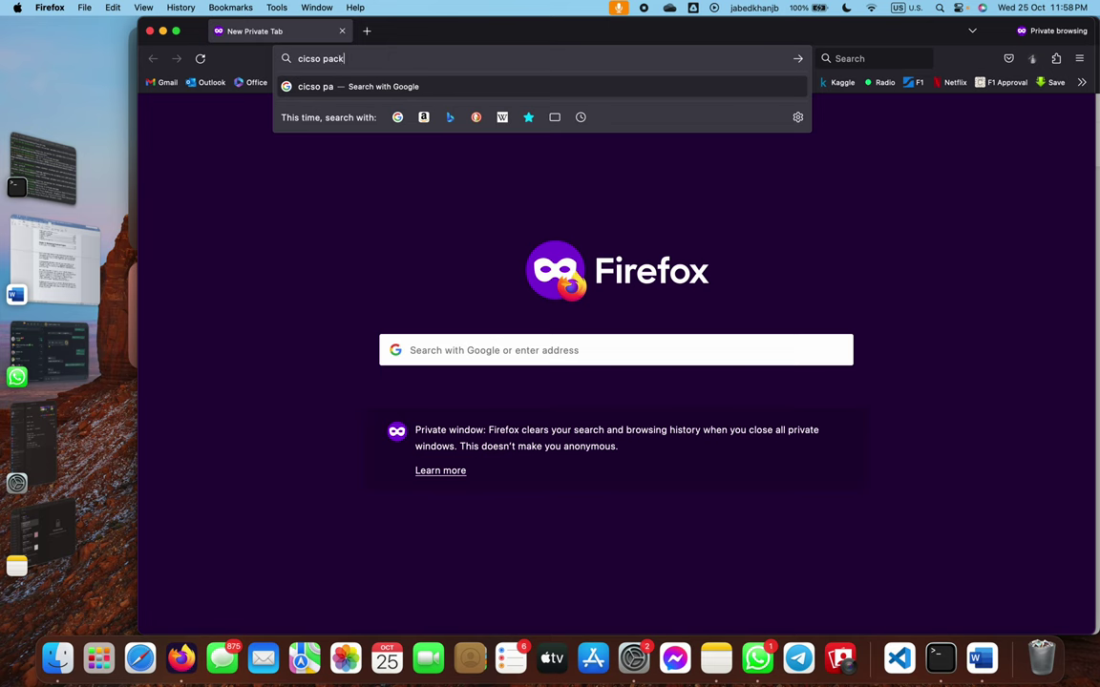
type("et tracer")
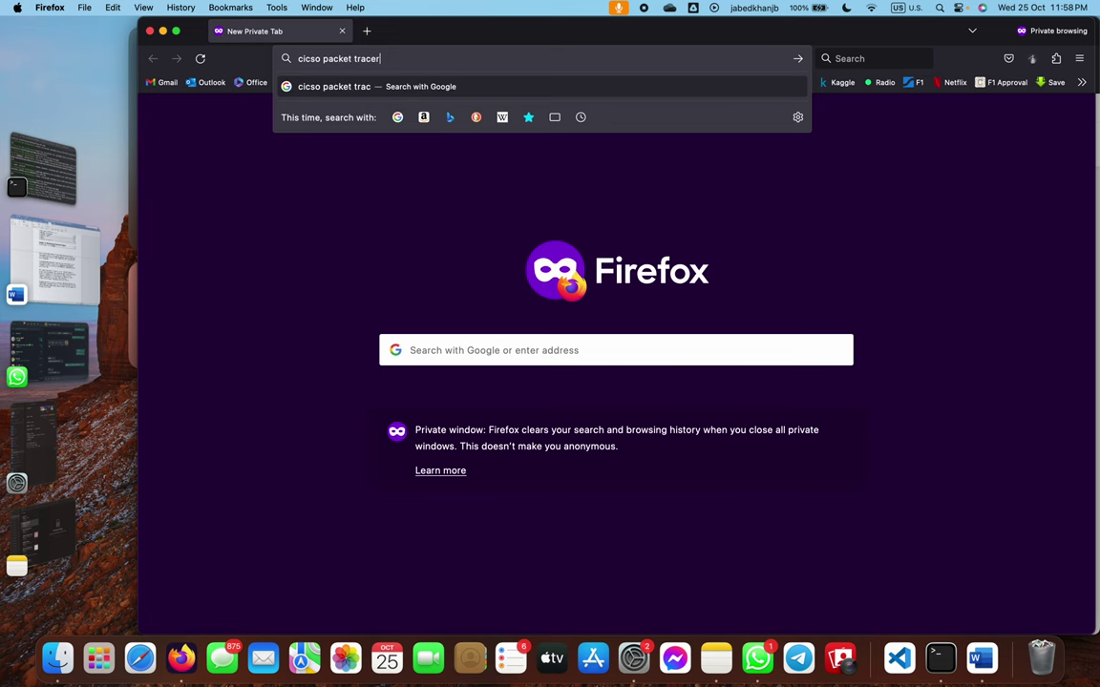
key("Return")
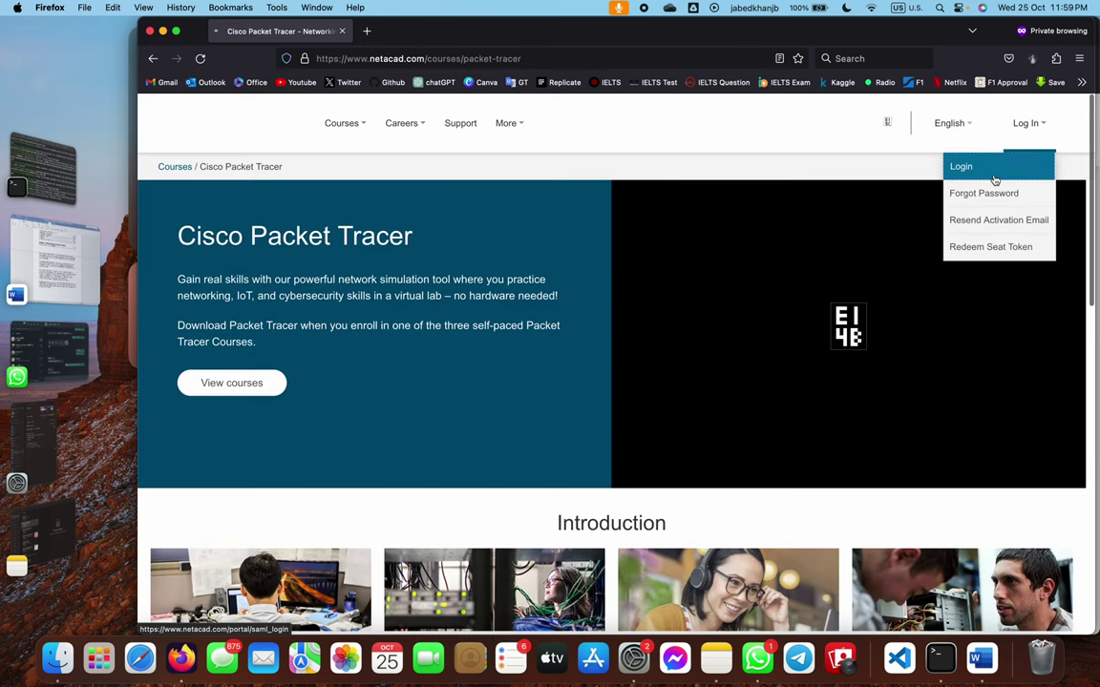
left_click(994, 180)
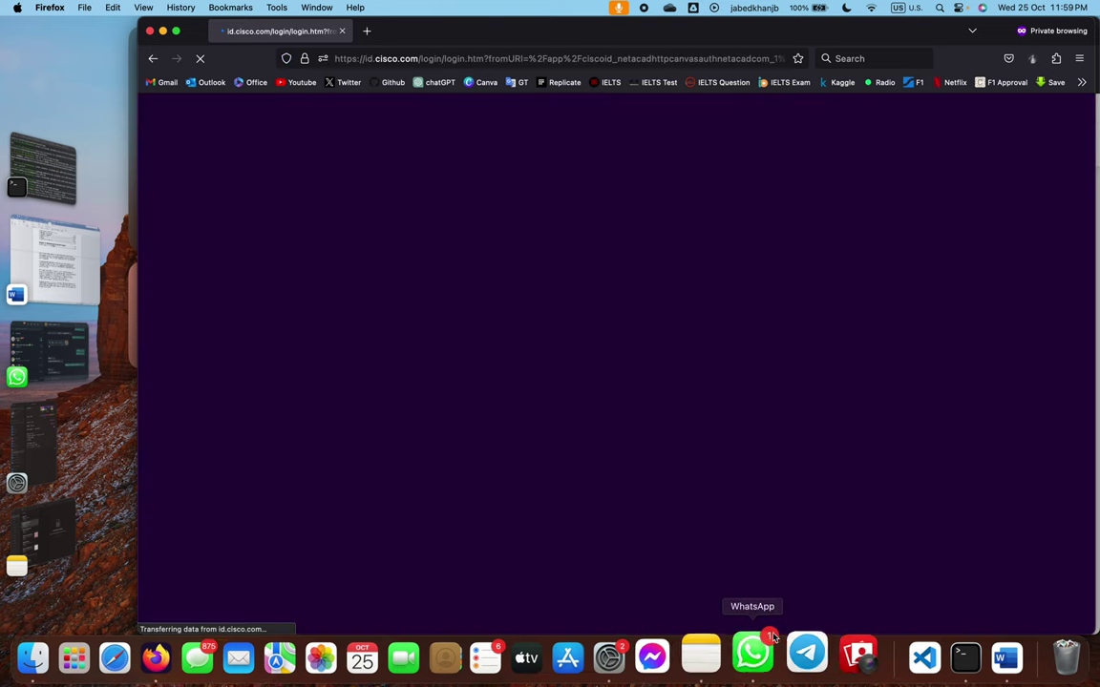
right_click(766, 647)
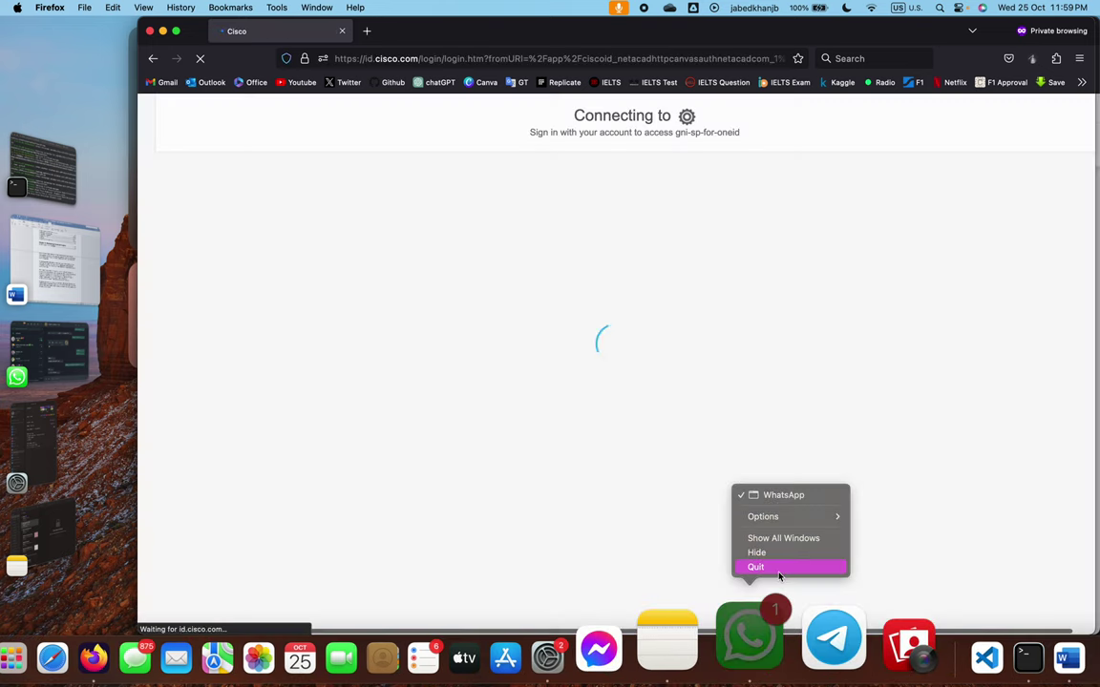
left_click(776, 570)
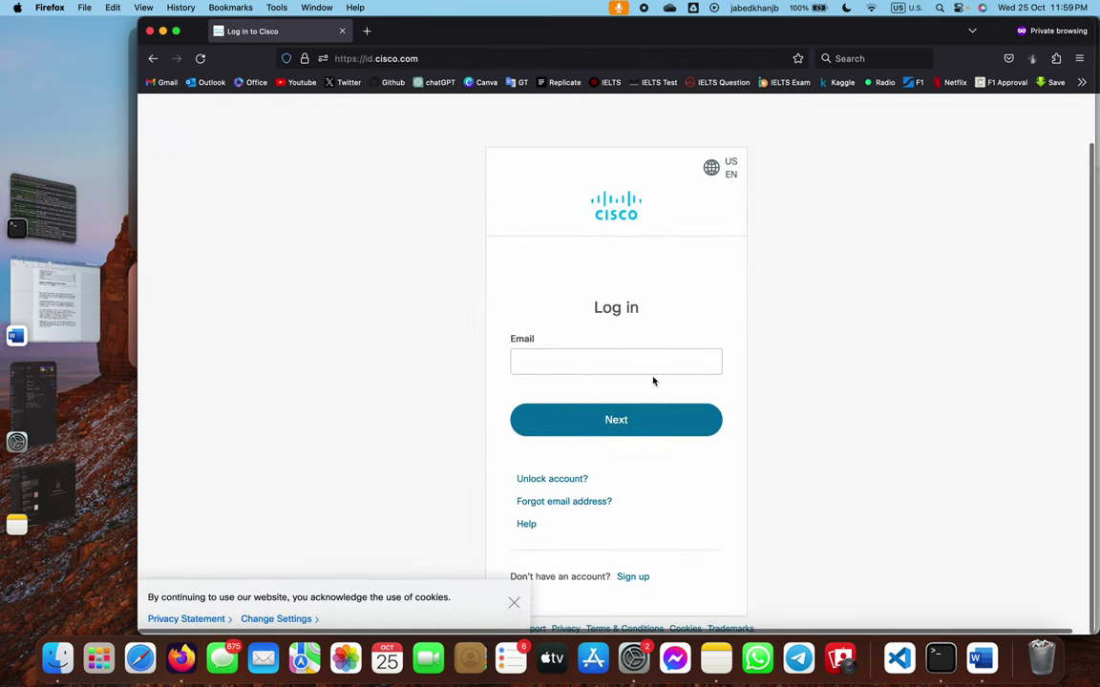
Step: Sign in to Cisco ID using the saved account email and password
left_click(652, 362)
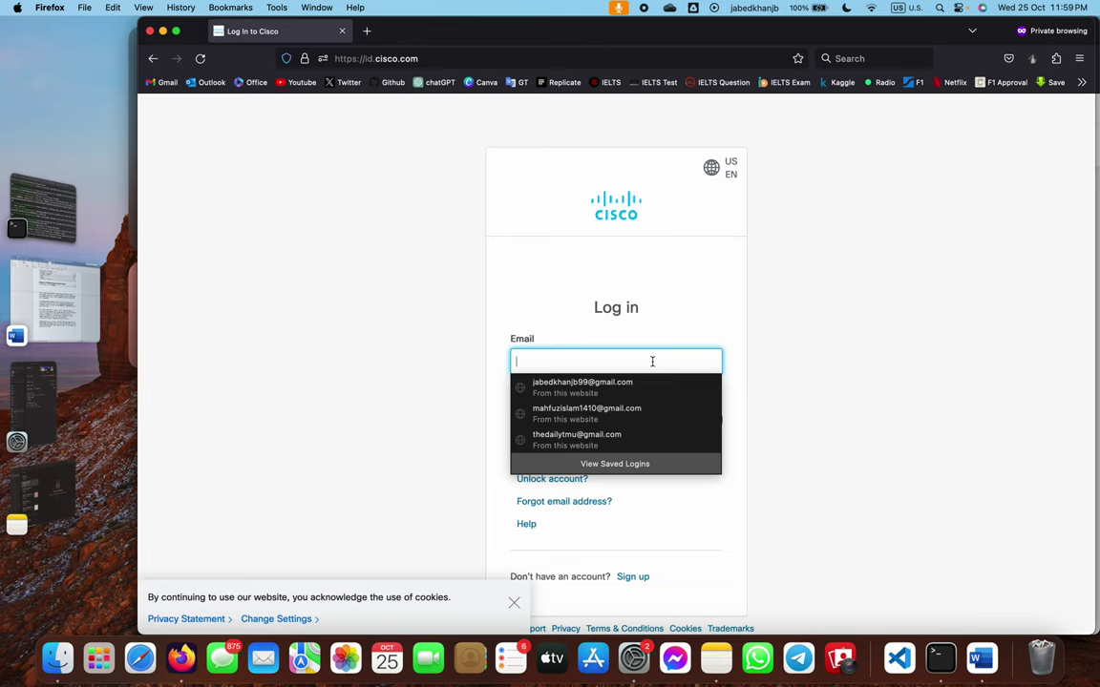
left_click(614, 440)
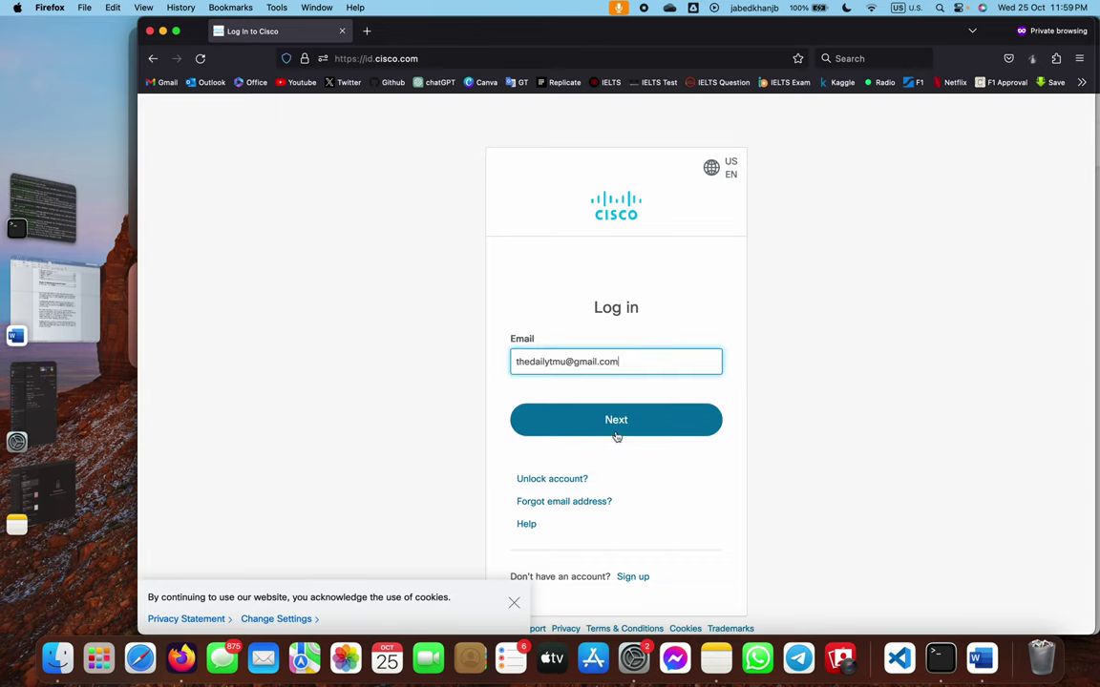
left_click(632, 420)
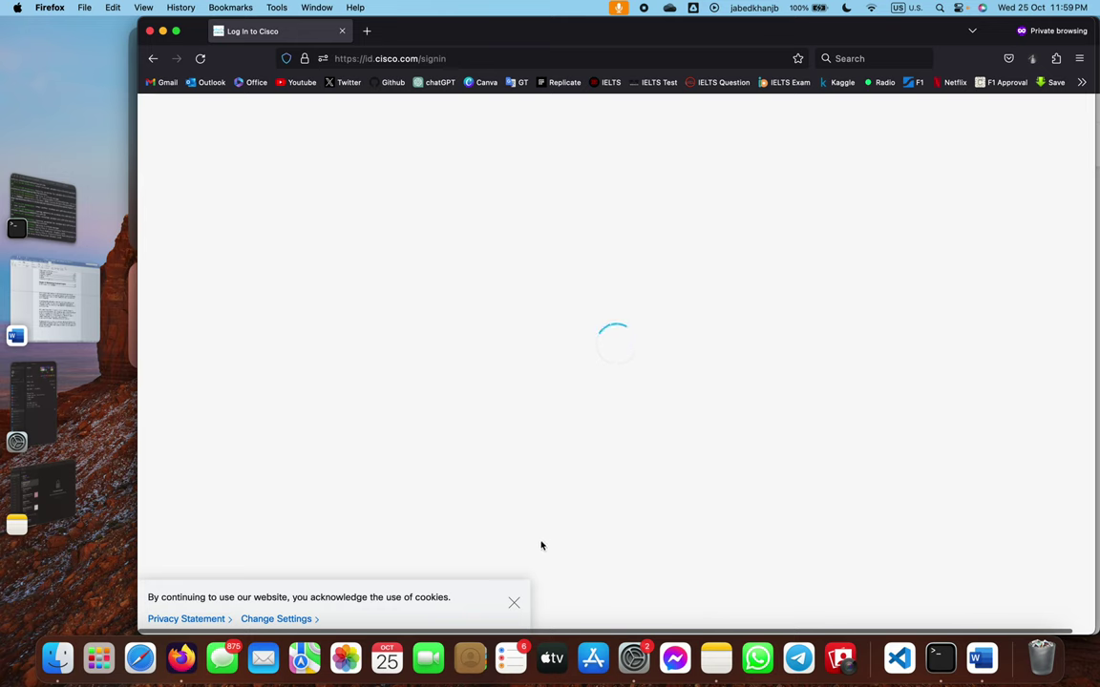
left_click(516, 603)
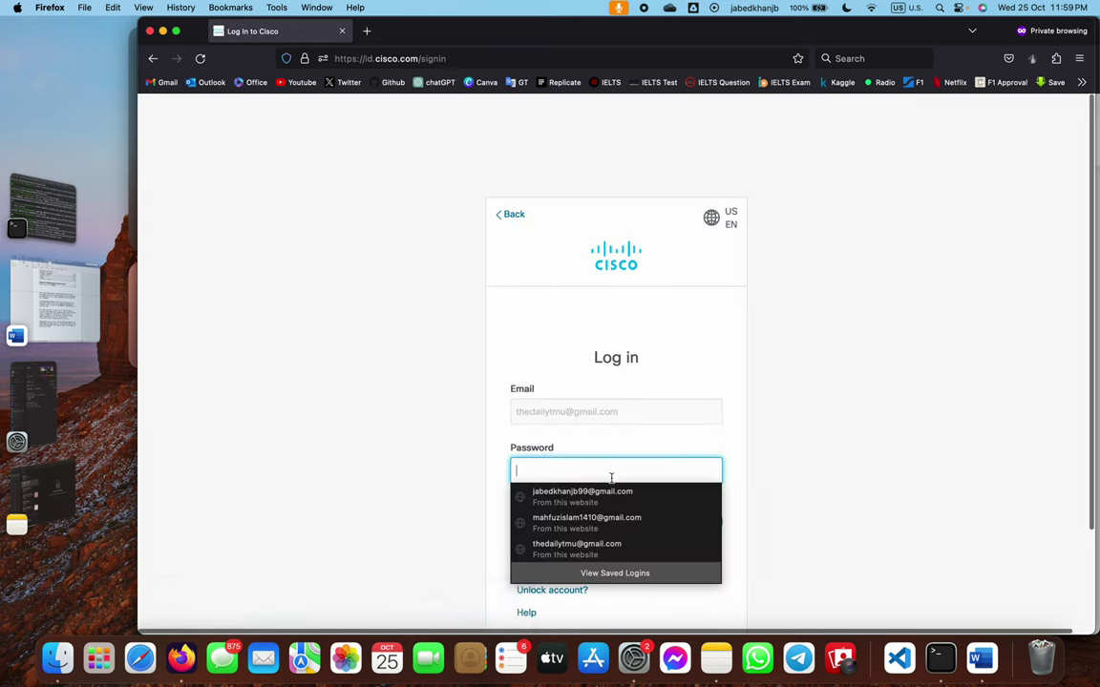
left_click(599, 546)
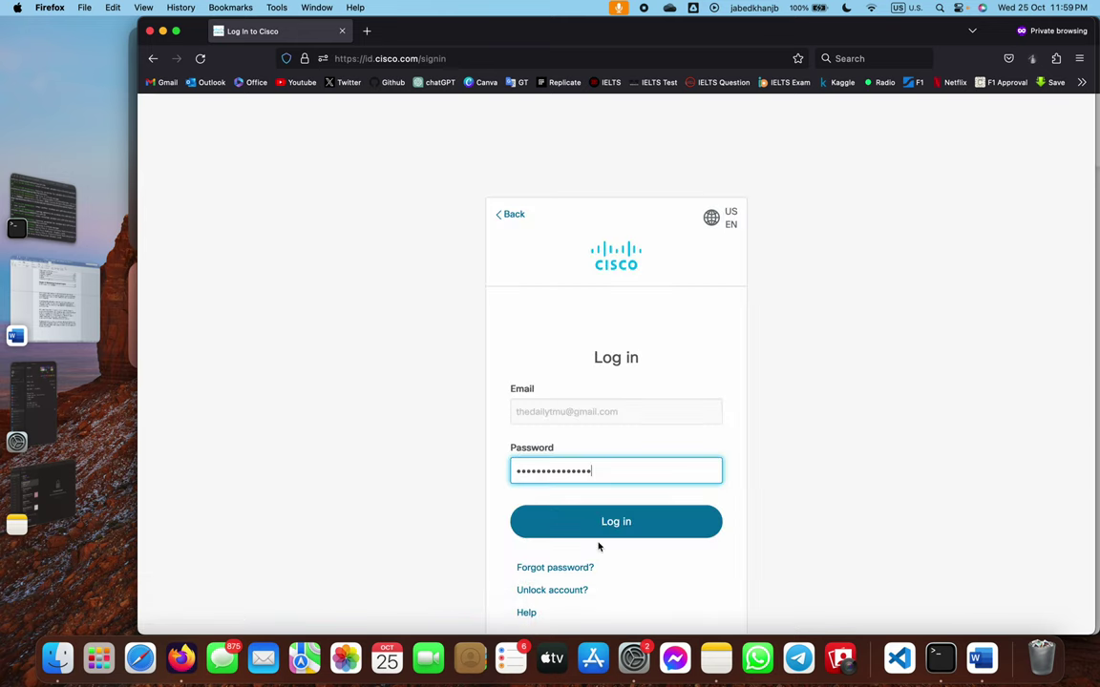
left_click(673, 522)
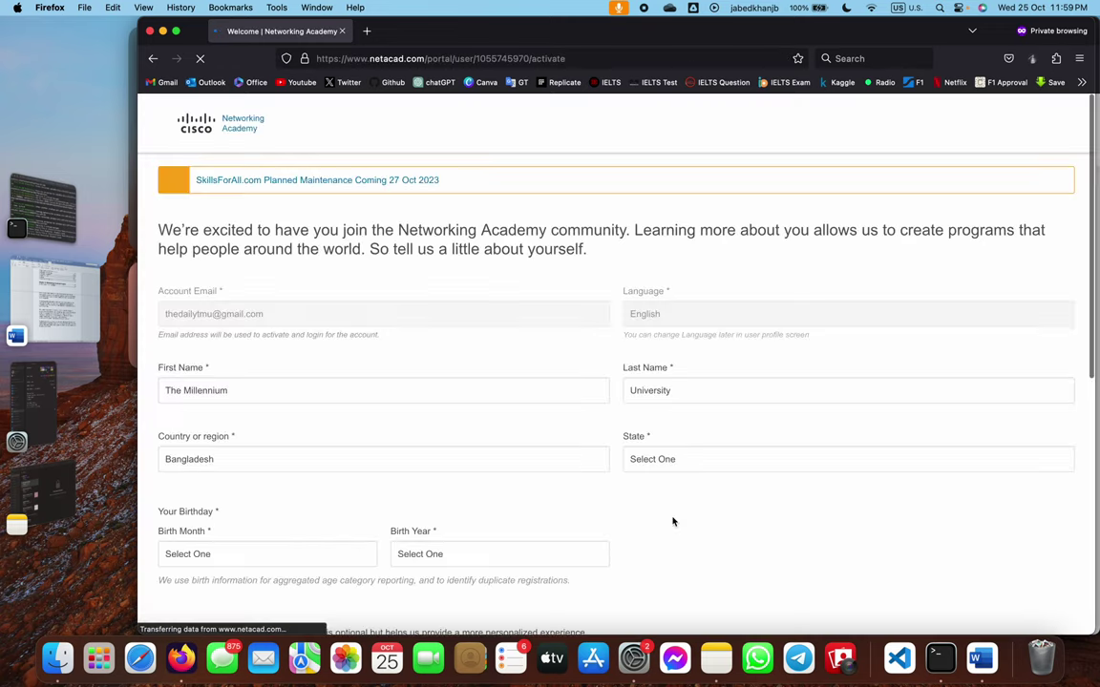
Step: Set the profile's state to Bangladesh and the birth date to January 2003
left_click(670, 382)
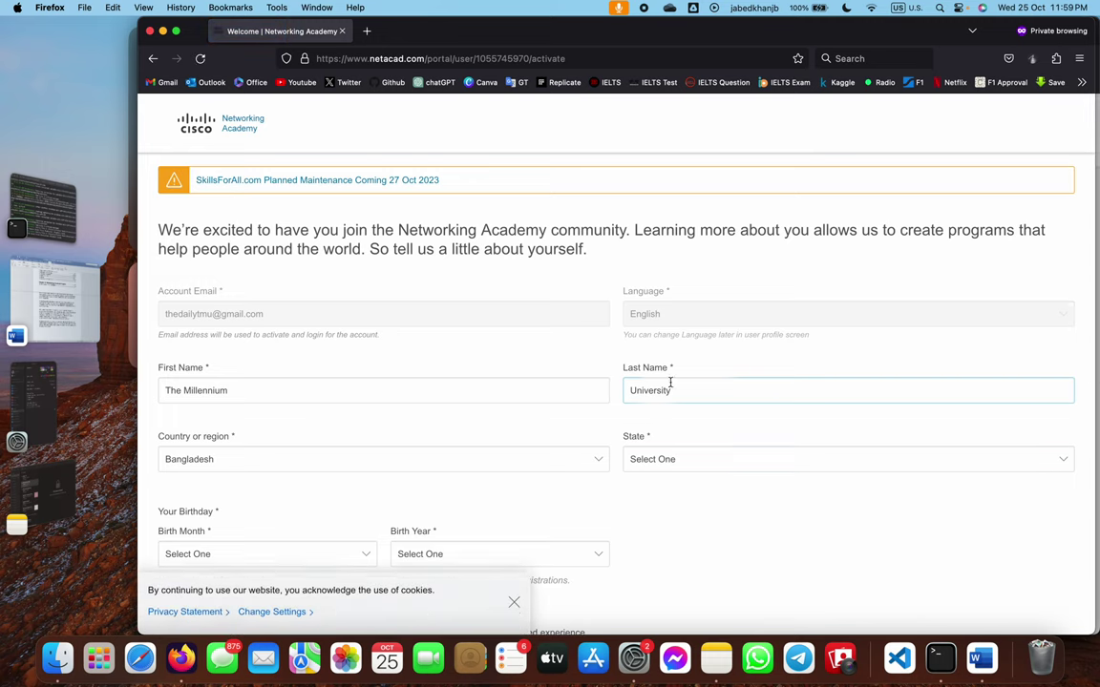
left_click(680, 466)
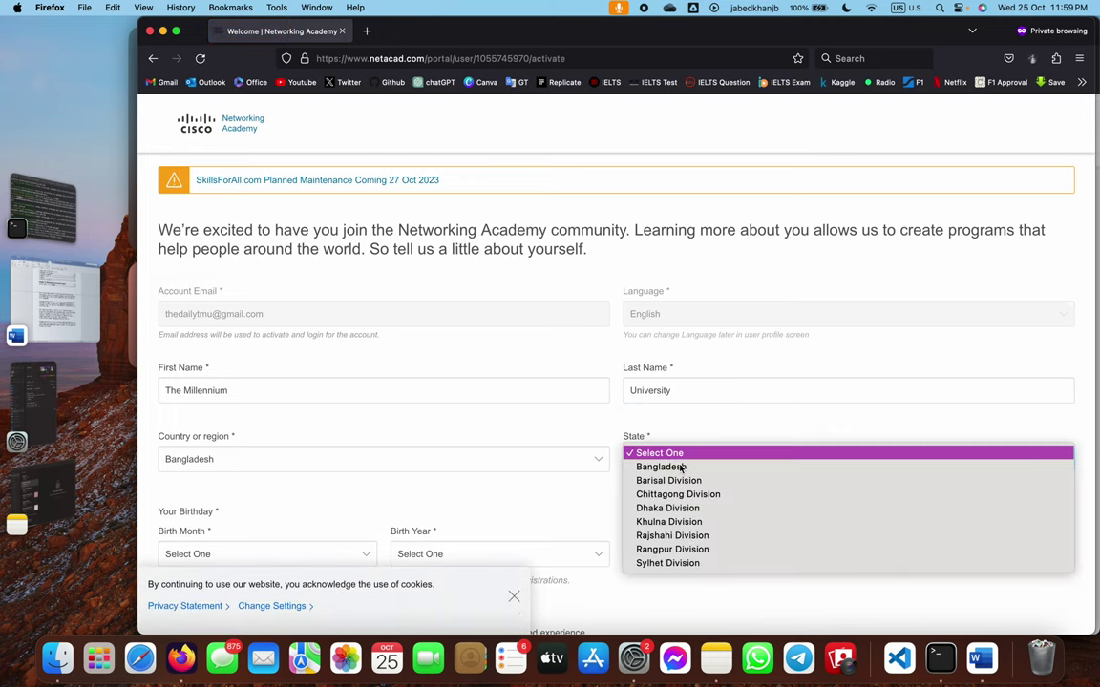
left_click(681, 468)
scroll(573, 493, "down", 1)
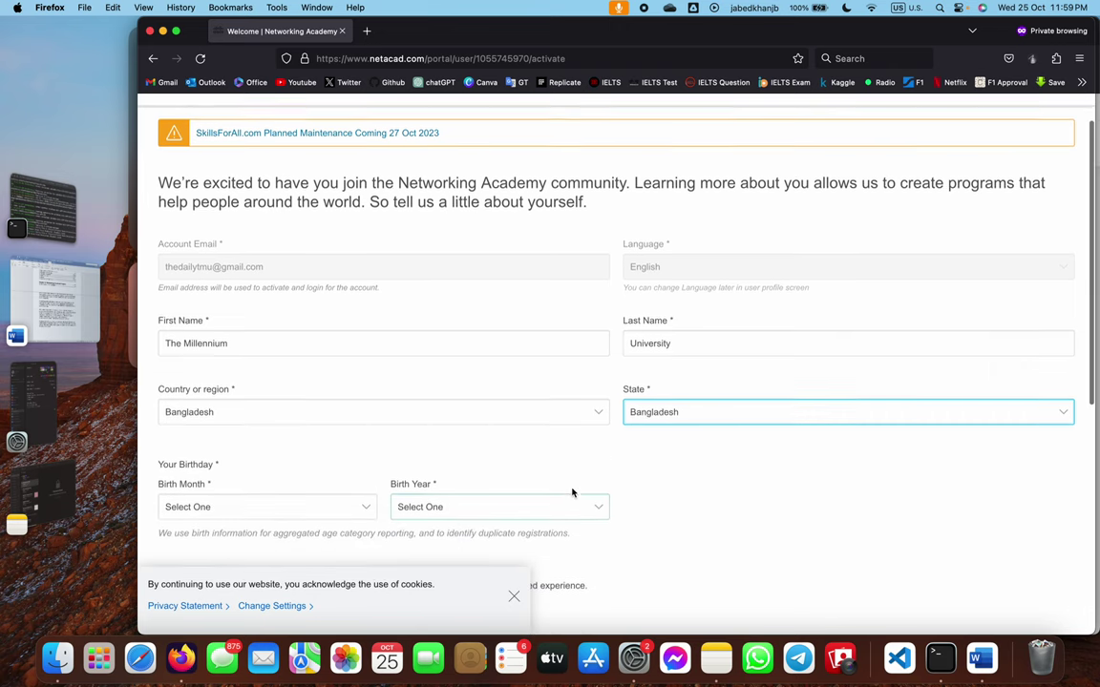
scroll(553, 458, "down", 2)
left_click(255, 455)
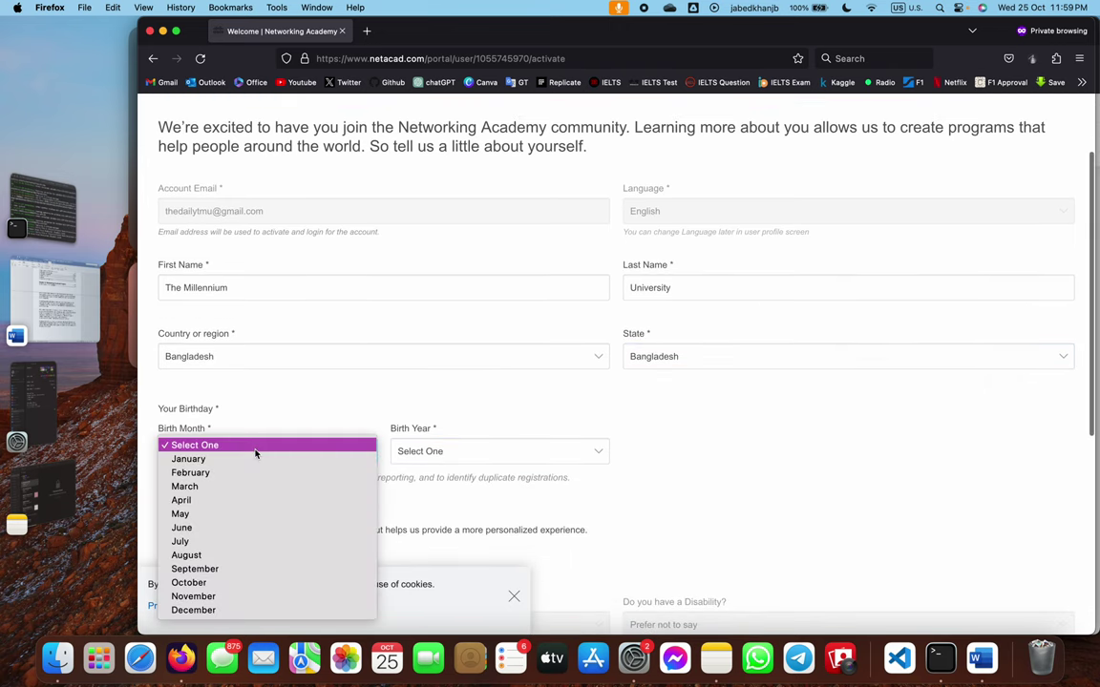
left_click(248, 459)
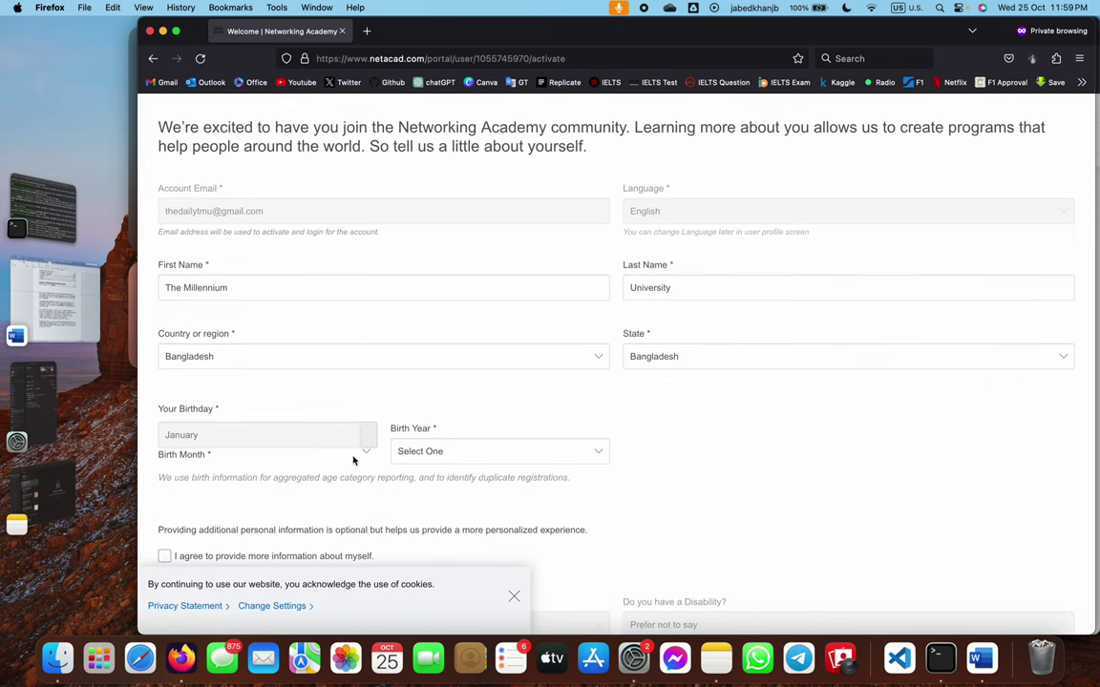
left_click(430, 452)
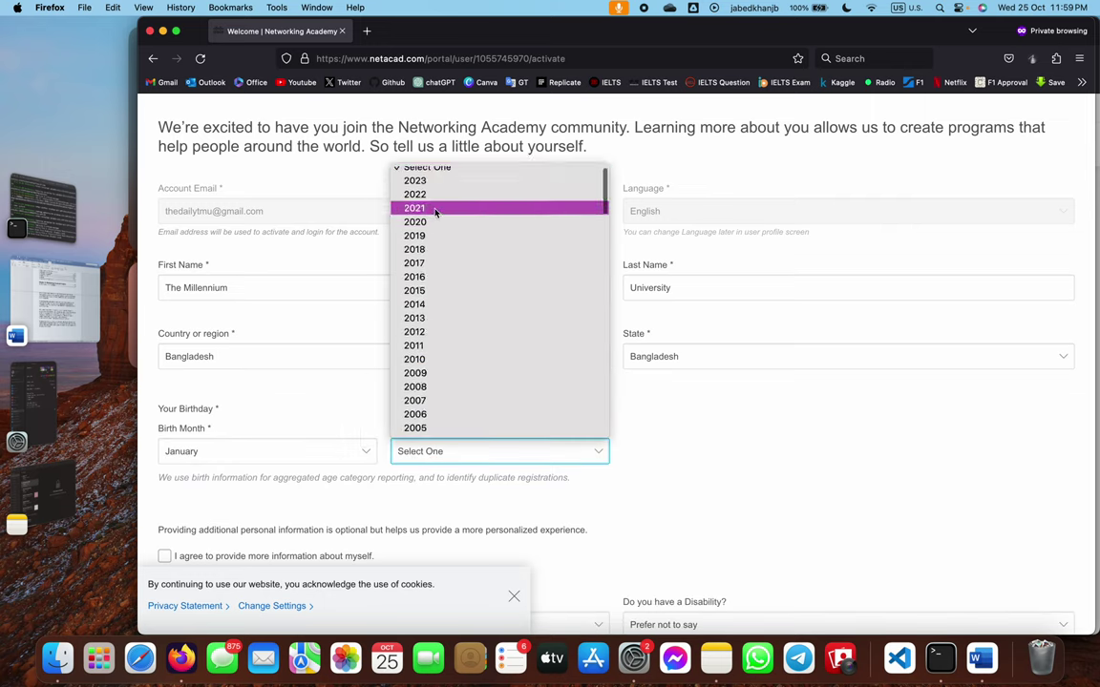
scroll(427, 417, "down", 3)
left_click(429, 401)
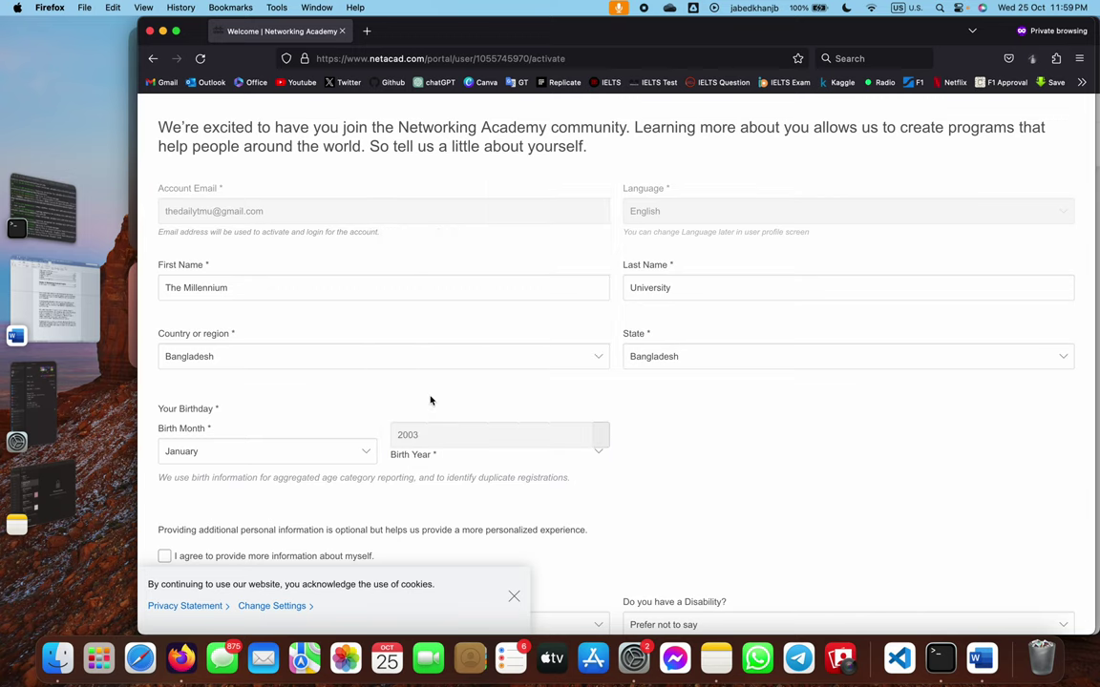
Step: Dismiss the cookie notice, agree to share more information, and set gender to Non-binary
scroll(239, 492, "down", 2)
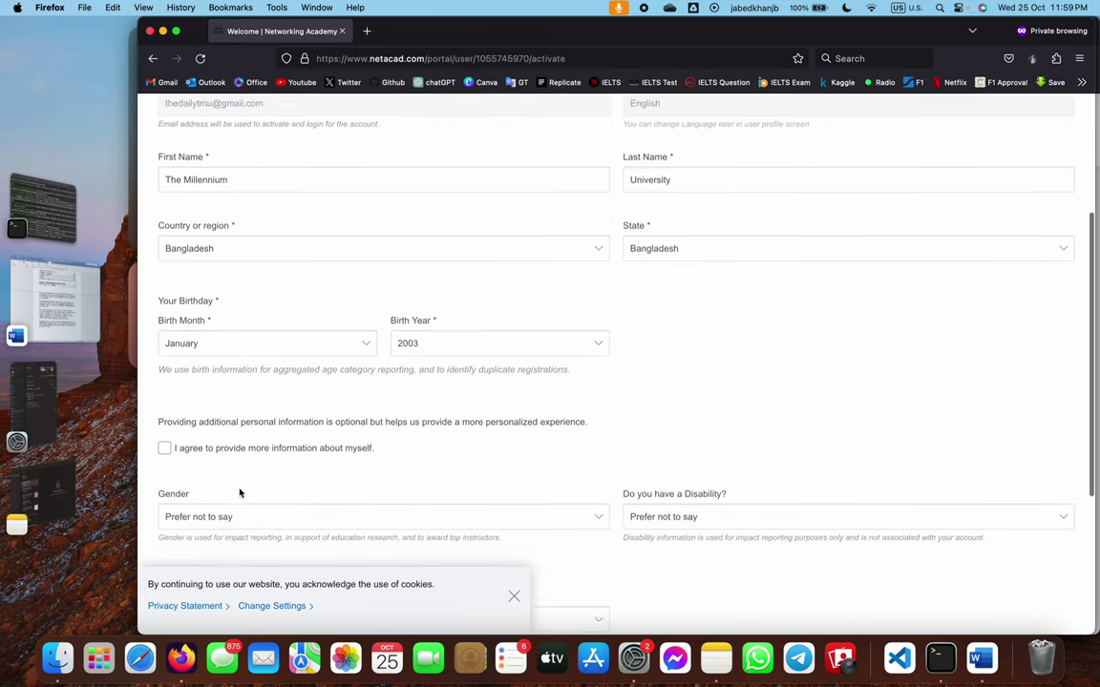
scroll(240, 492, "down", 2)
left_click(515, 597)
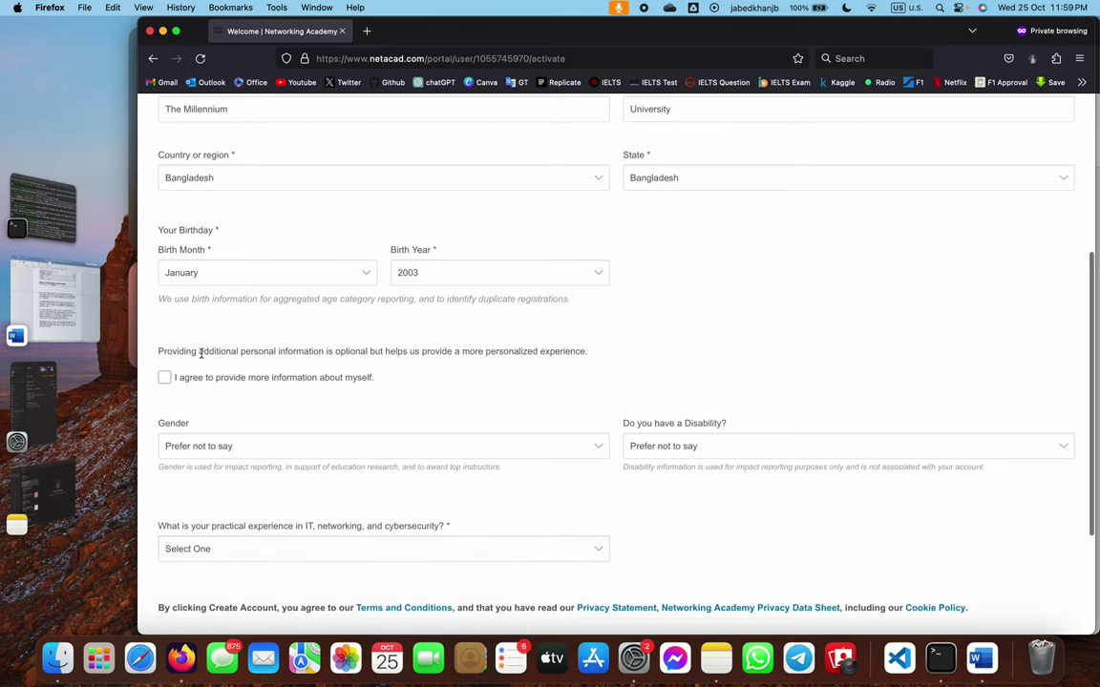
left_click(164, 378)
left_click(191, 444)
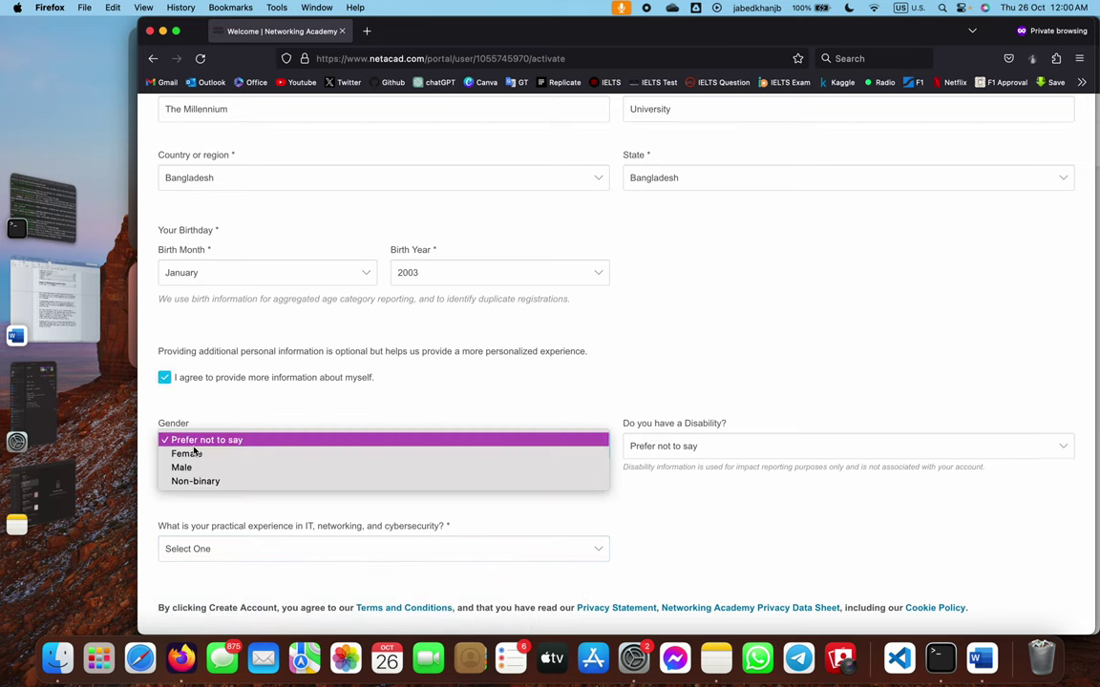
left_click(240, 481)
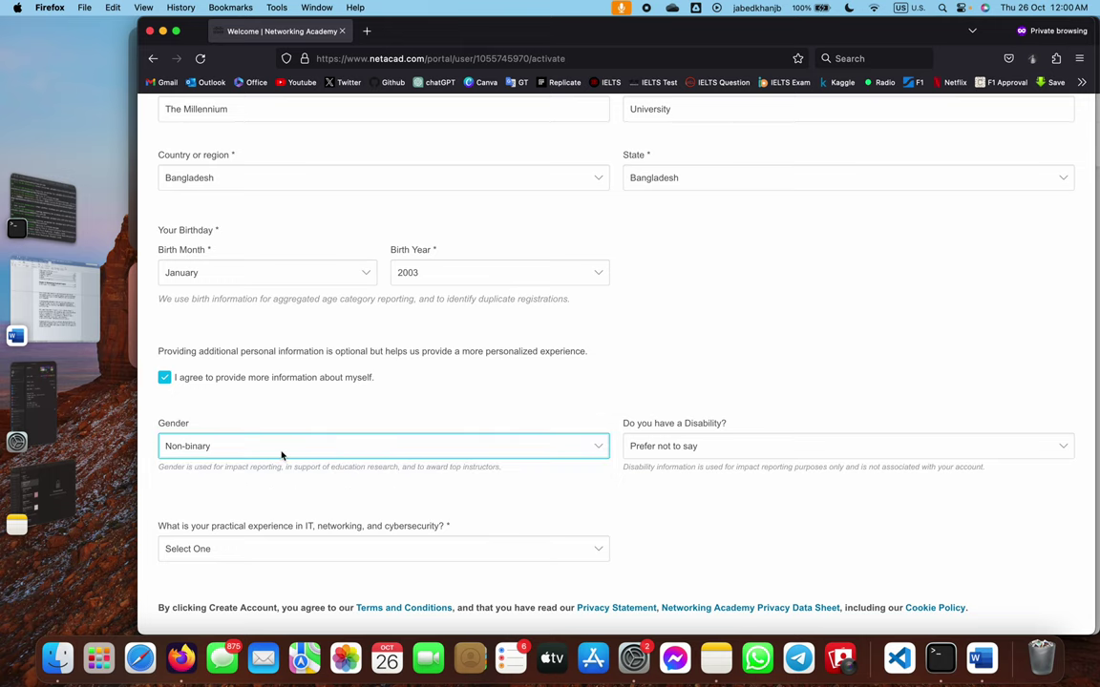
left_click(282, 455)
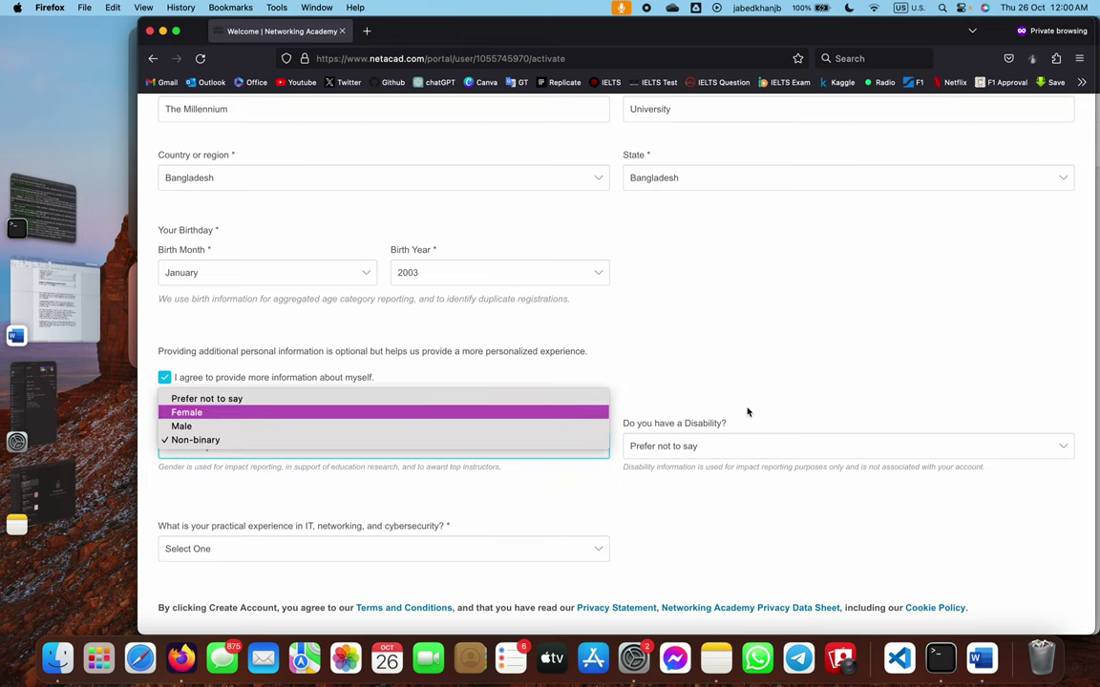
left_click(781, 355)
Step: Answer No to disability, choose Less than one year of experience, and create the account
left_click(752, 446)
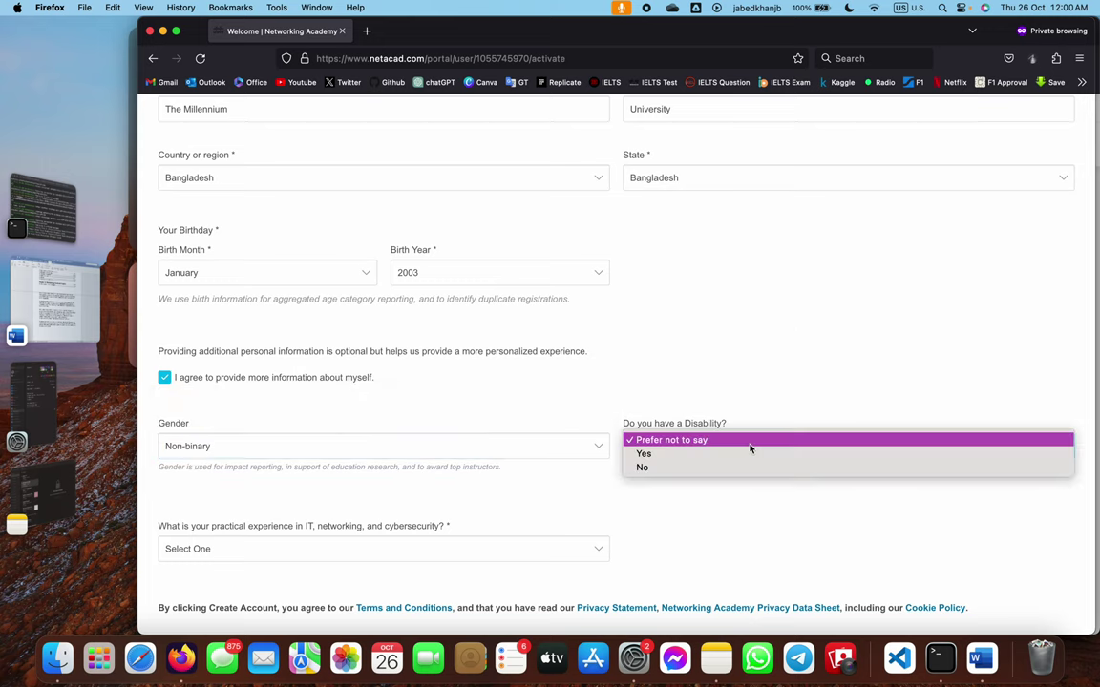
left_click(726, 467)
left_click(393, 549)
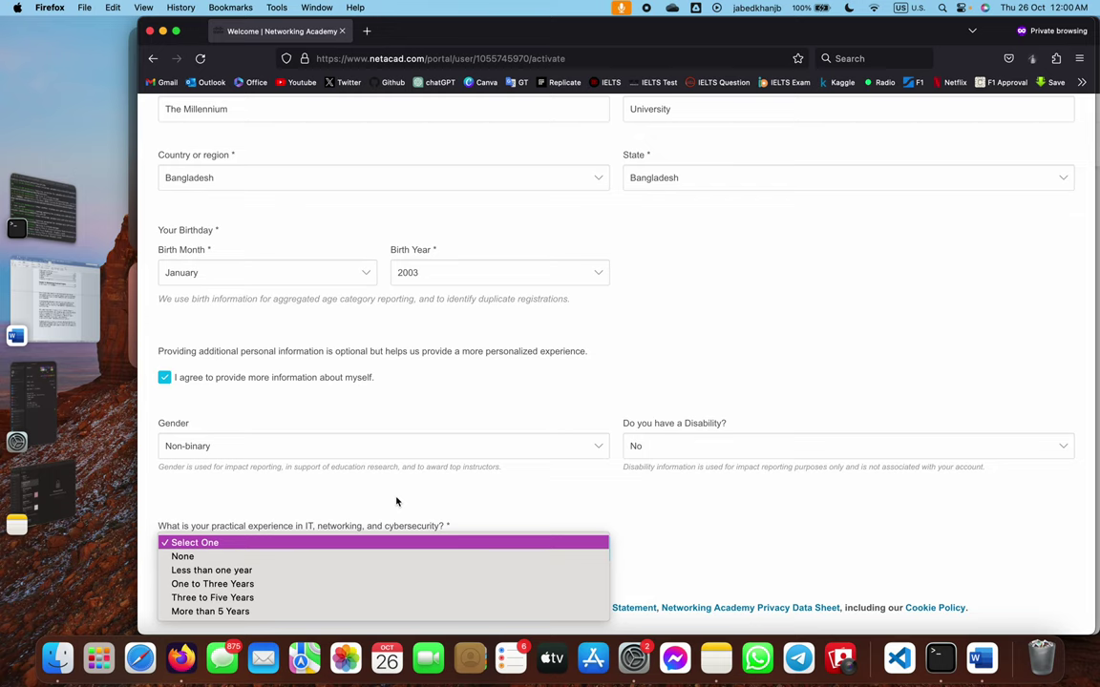
left_click(250, 571)
scroll(295, 484, "down", 3)
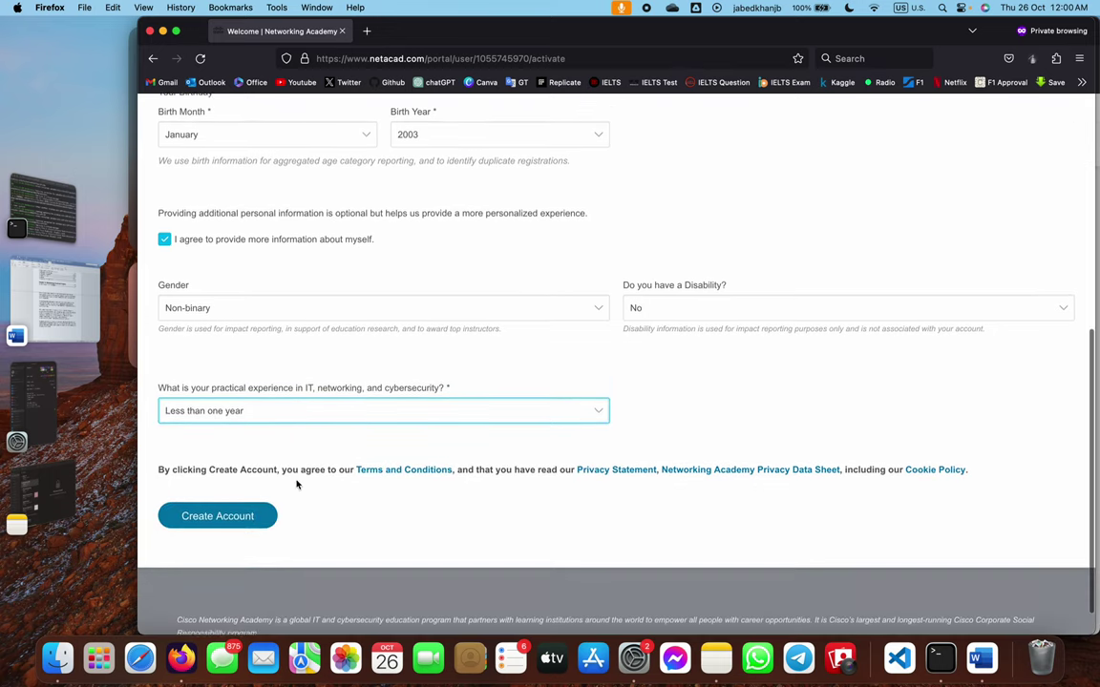
left_click(251, 509)
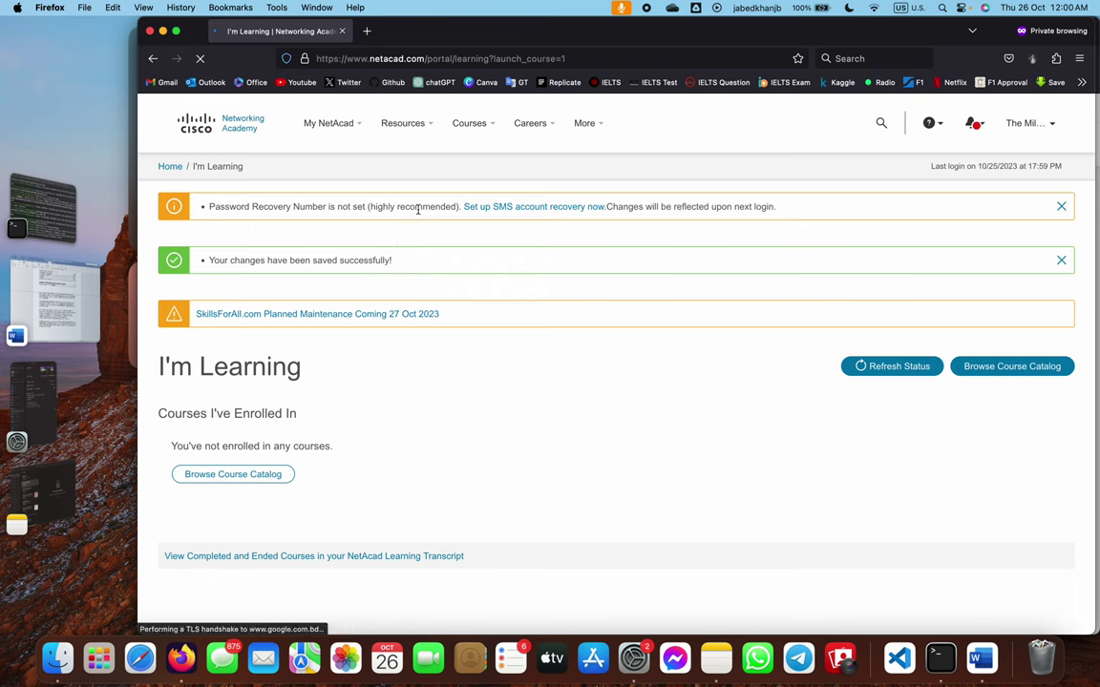
Step: Go through the courses and resources menus to the Download Cisco Packet Tracer page, closing the account menu
left_click(467, 125)
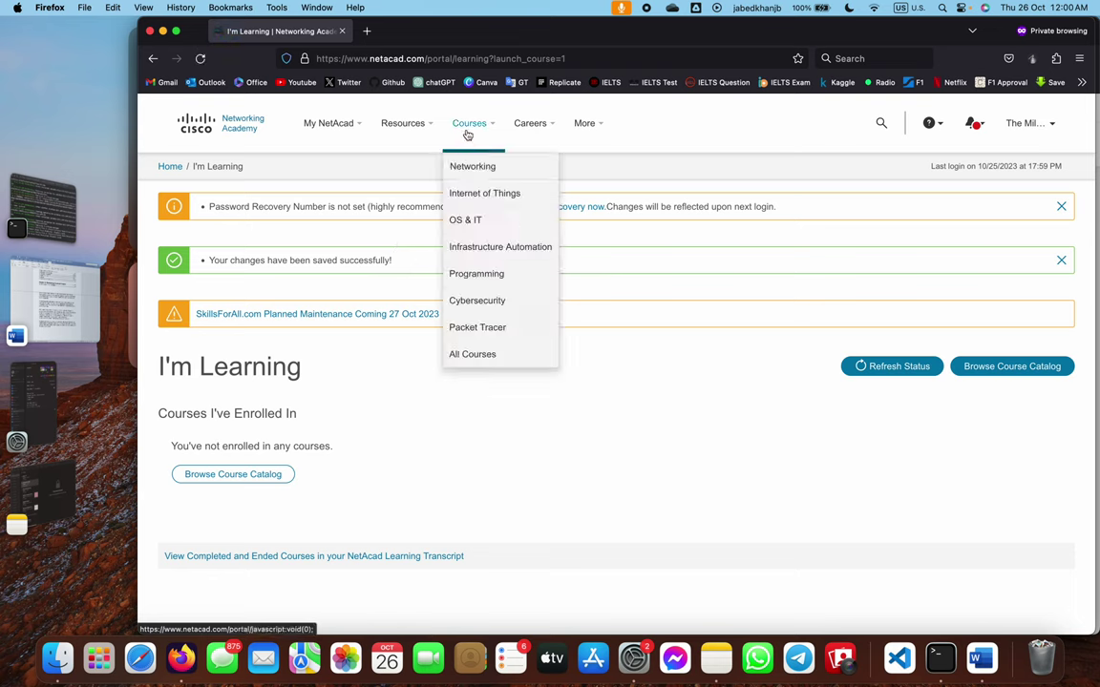
left_click(424, 134)
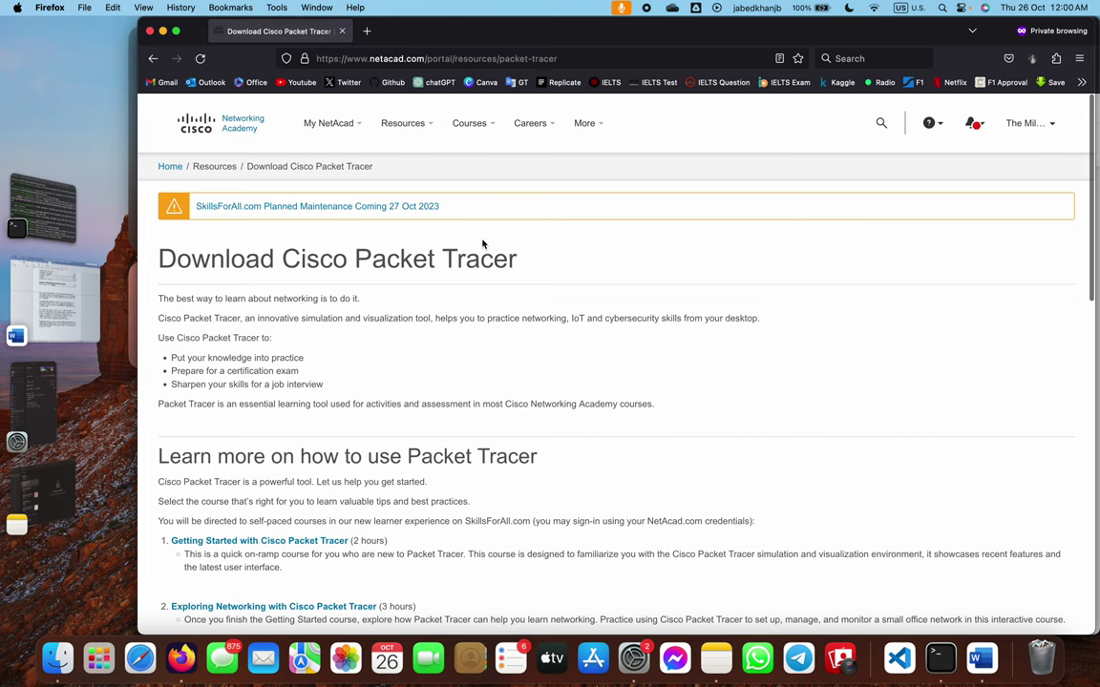
left_click(1026, 123)
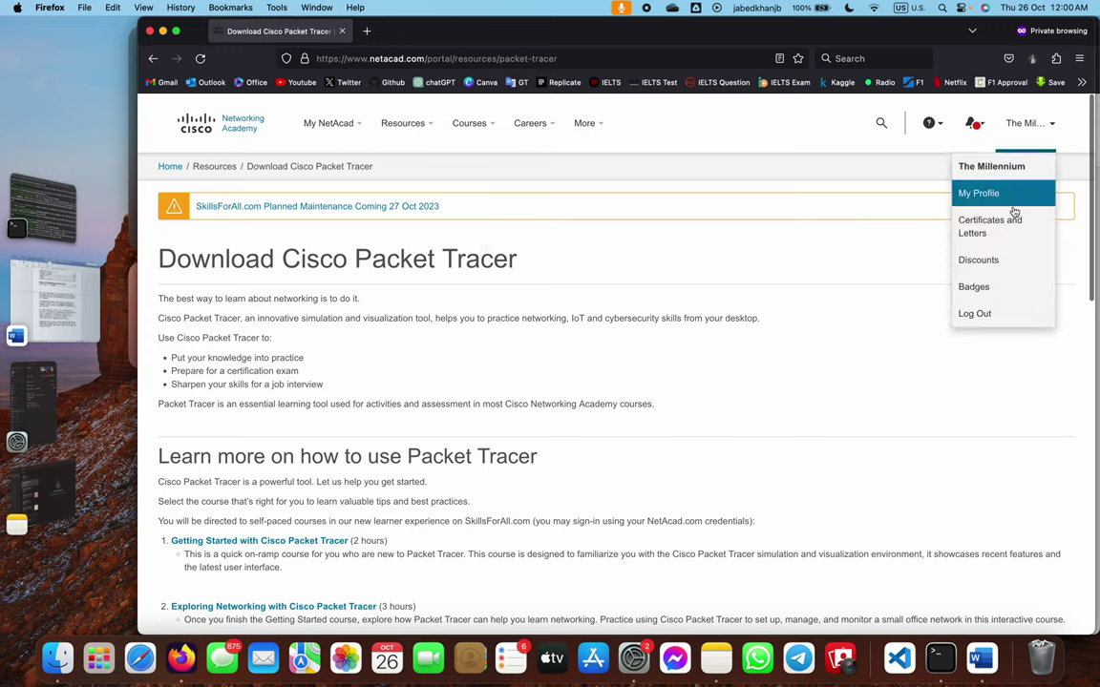
left_click(1014, 133)
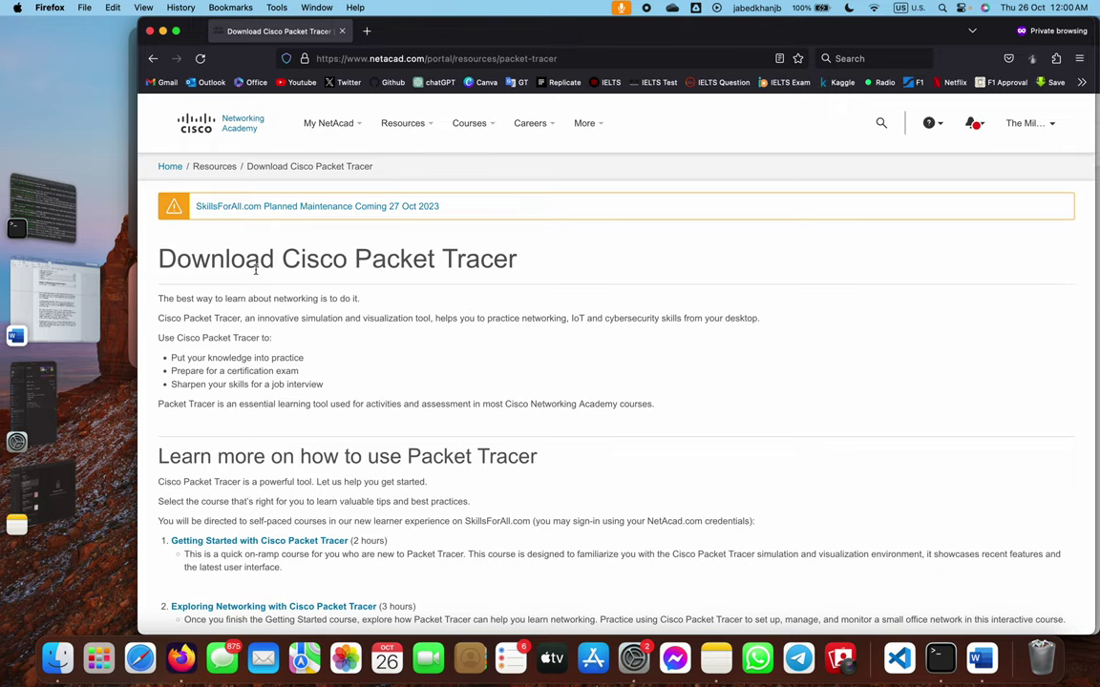
Step: Scroll down to the version 8.2.1 download links, briefly showing and dismissing Launchpad
scroll(379, 291, "down", 4)
scroll(379, 291, "down", 3)
scroll(379, 291, "down", 1)
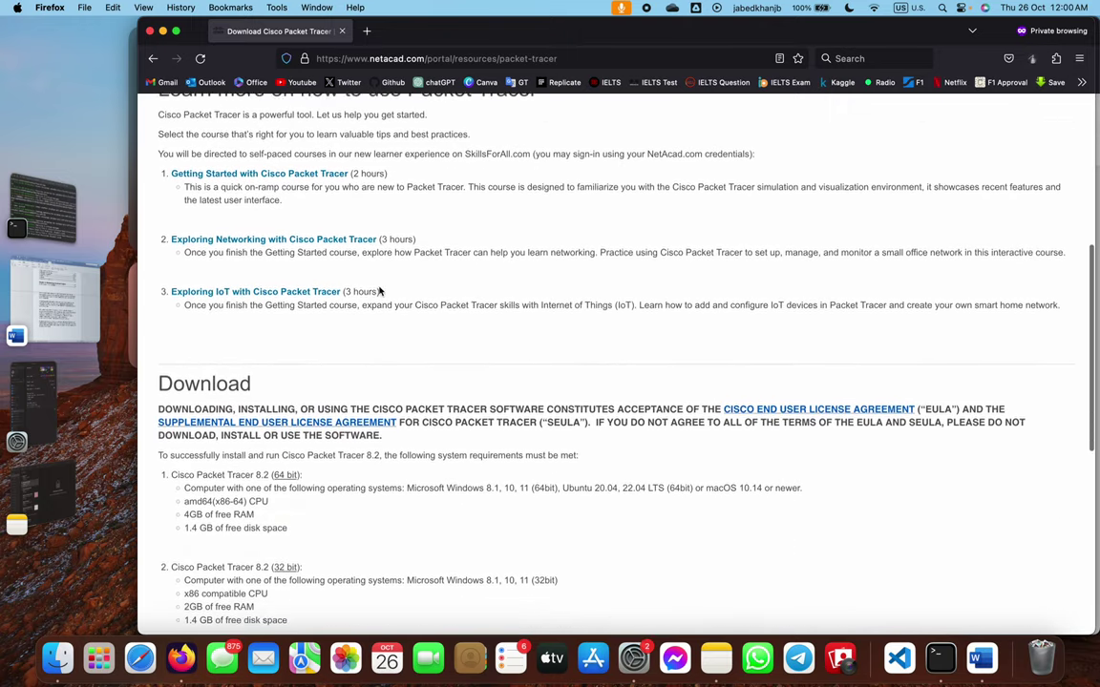
scroll(379, 291, "down", 5)
scroll(379, 291, "up", 1)
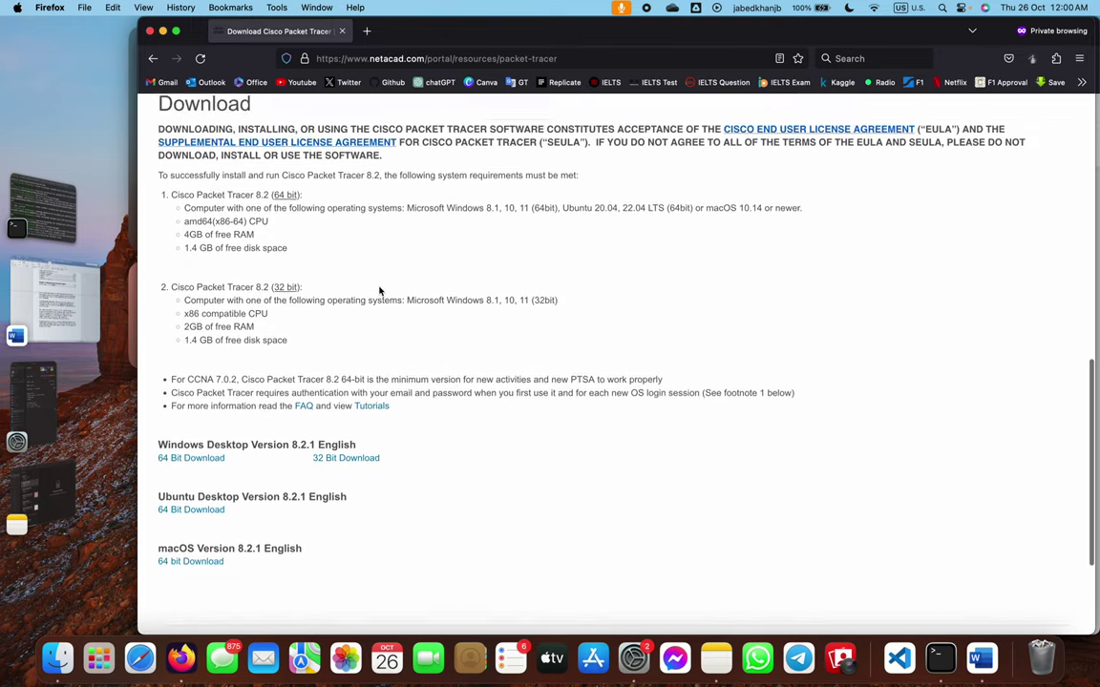
scroll(379, 291, "up", 3)
scroll(379, 292, "down", 1)
scroll(379, 291, "down", 3)
scroll(315, 305, "down", 1)
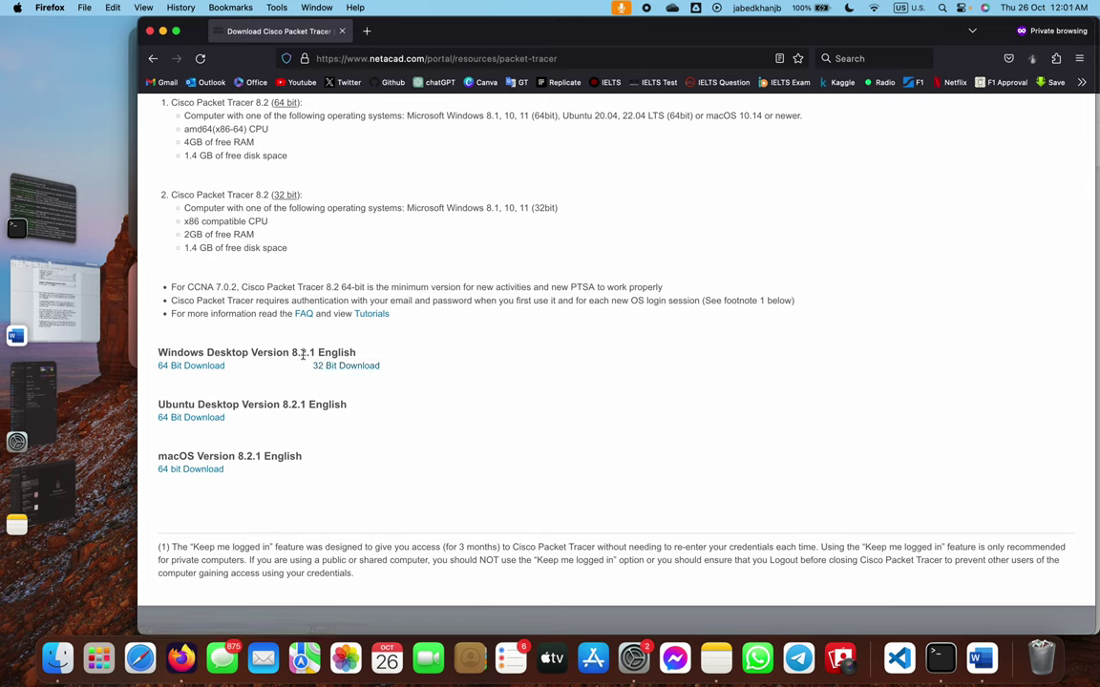
key("F4")
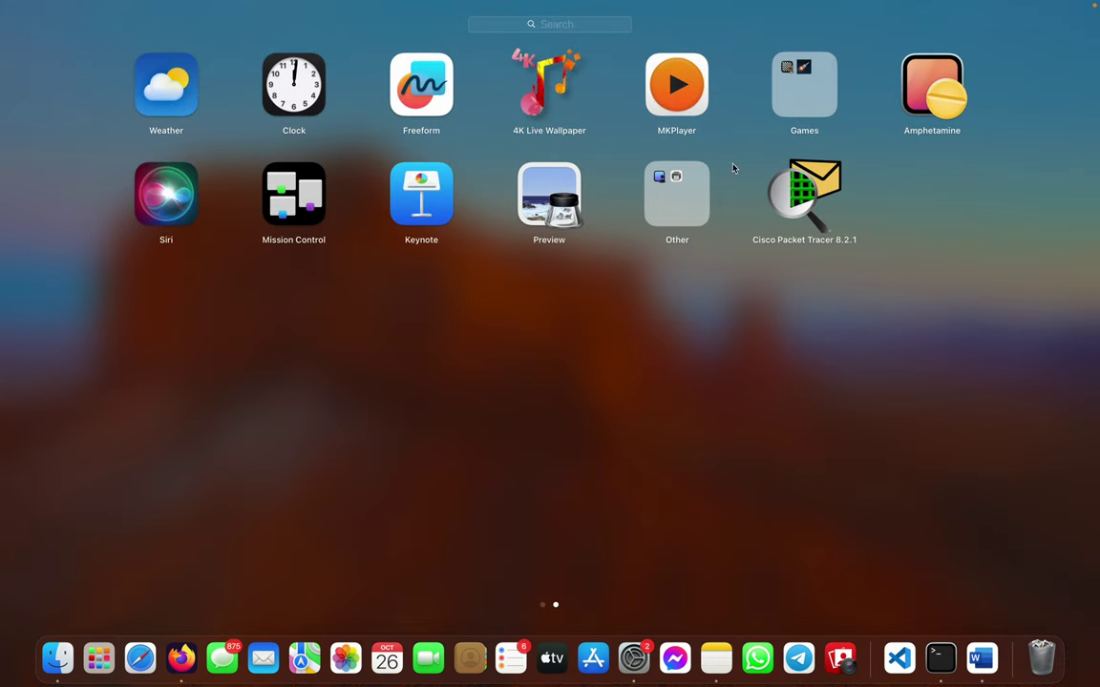
left_click(705, 305)
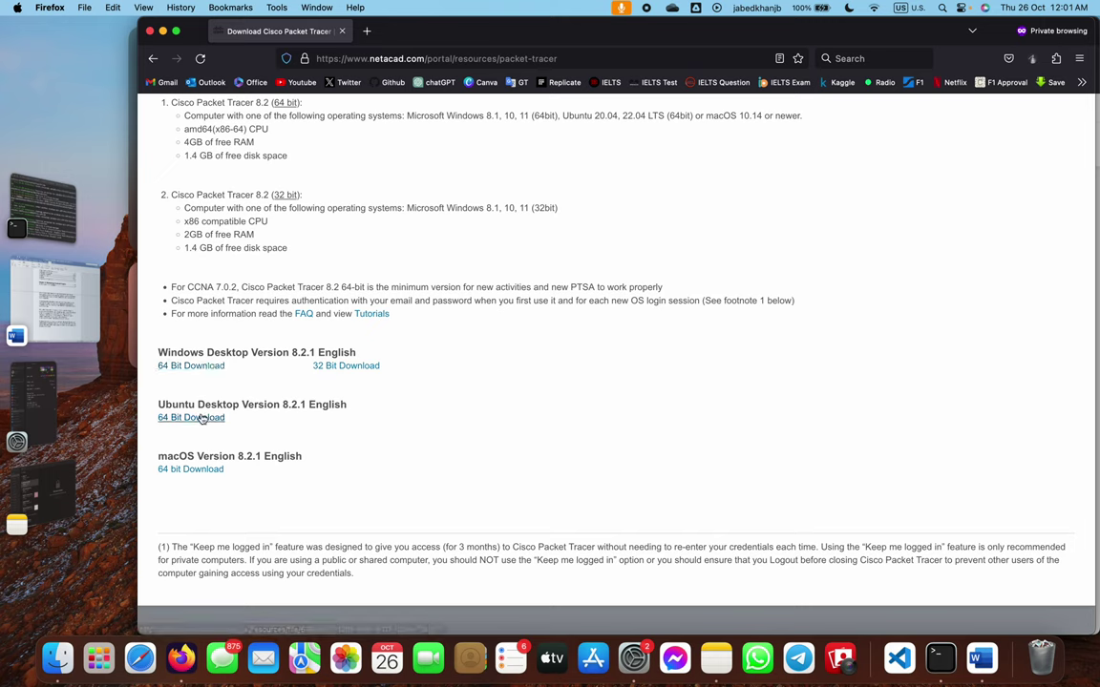
Step: Save the macOS 64-bit installer to the Cisco Packet Tracer folder, then cancel the download
left_click(199, 470)
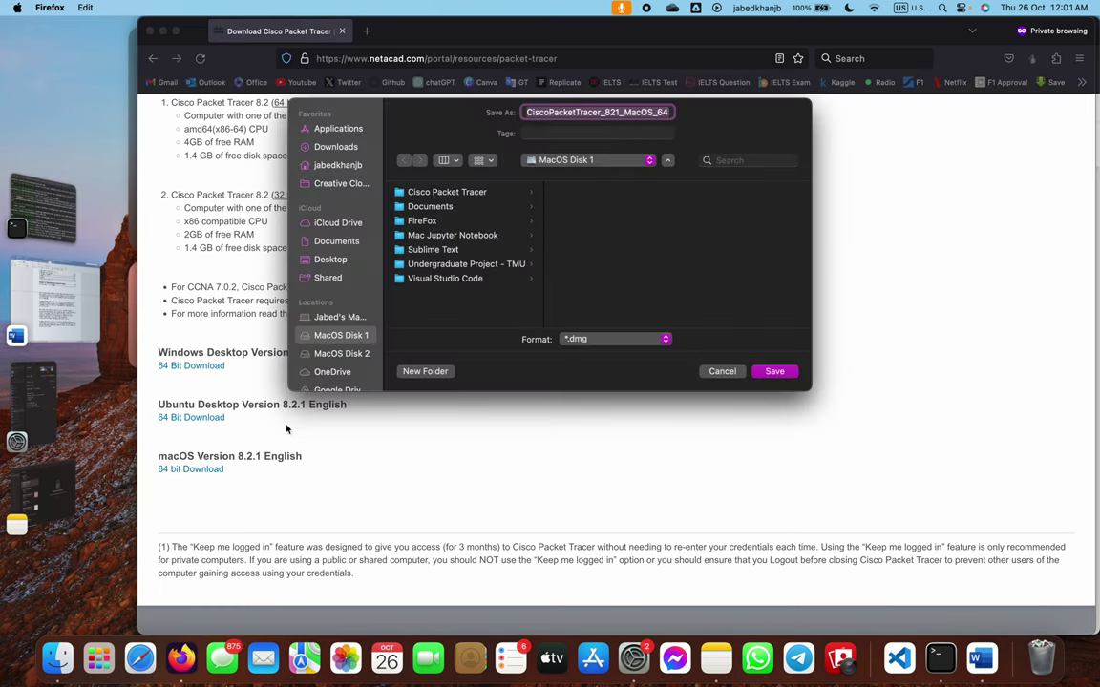
left_click(456, 193)
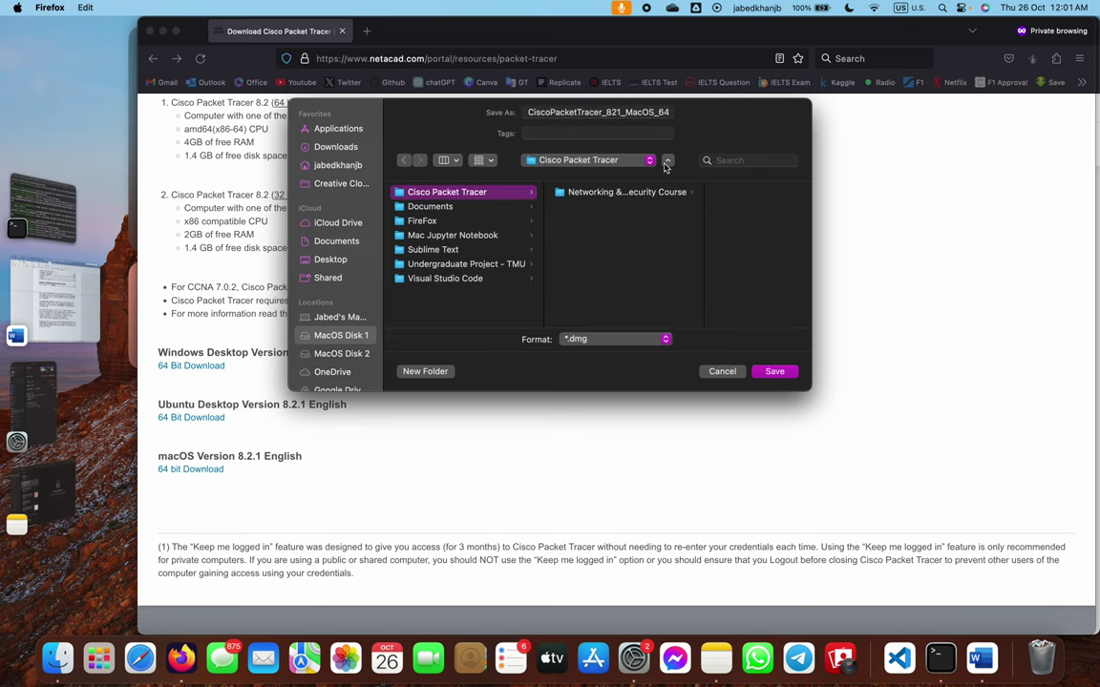
left_click(771, 371)
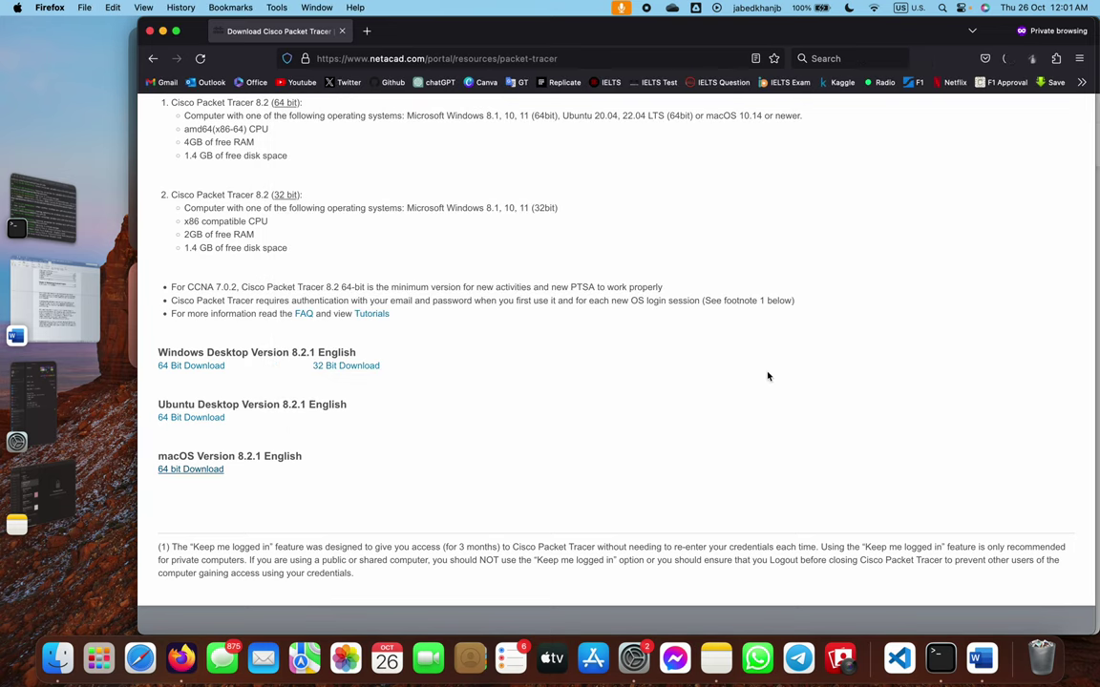
left_click(1010, 60)
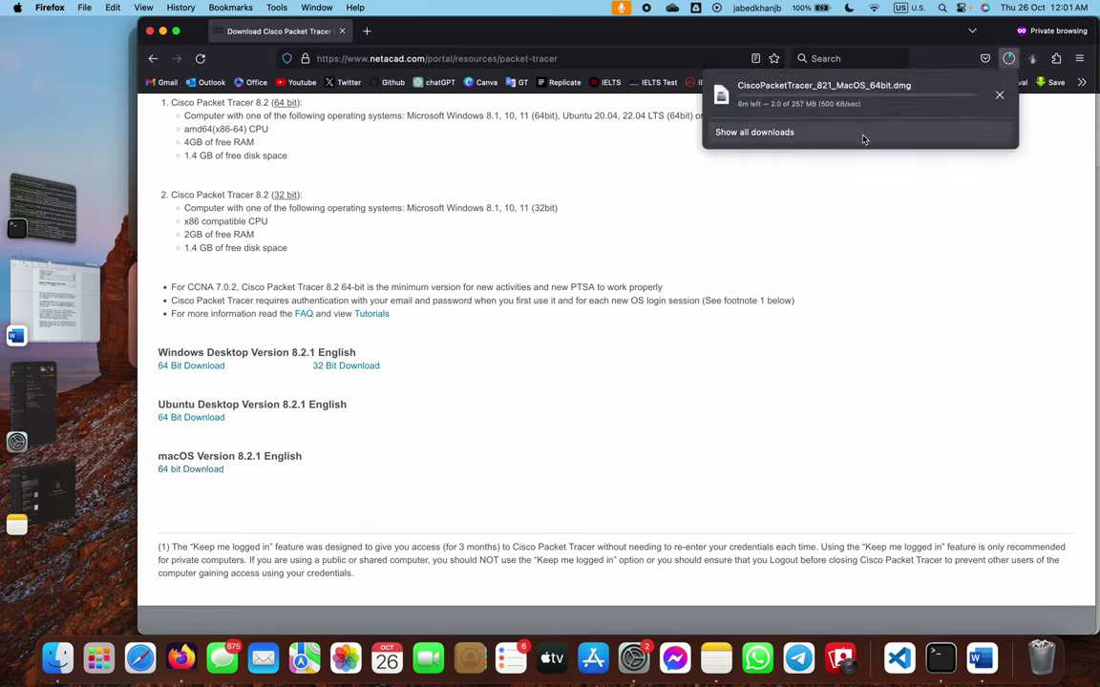
left_click(999, 94)
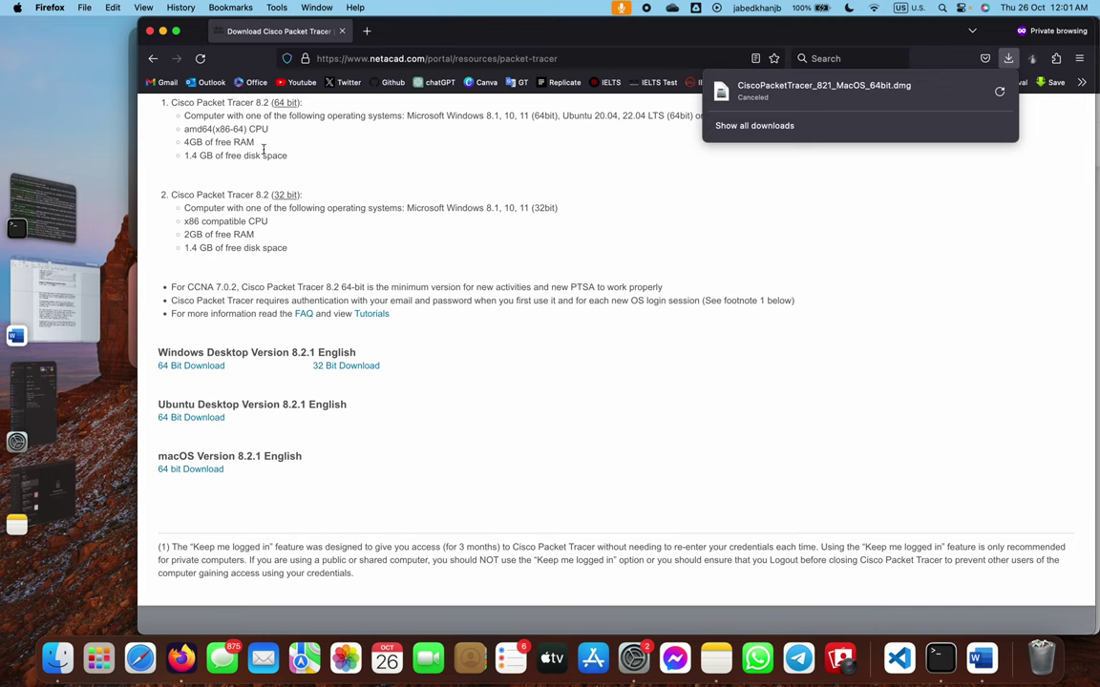
Step: Launch Cisco Packet Tracer 8.2.1 from Launchpad on the desktop
left_click(121, 109)
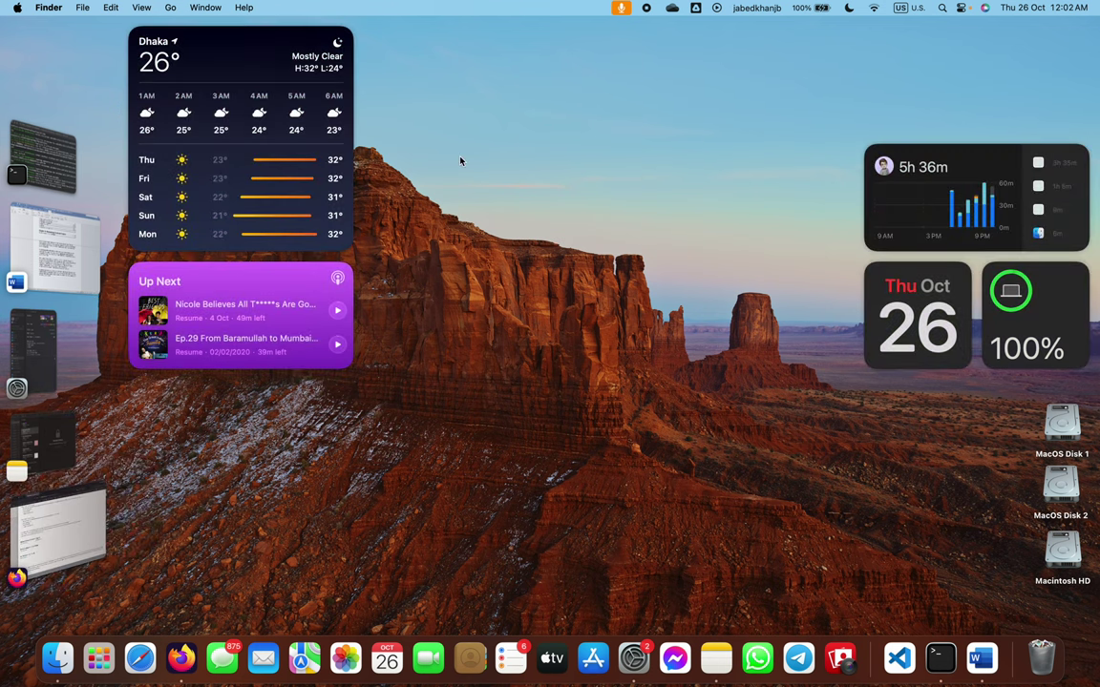
key("F4")
left_click(783, 199)
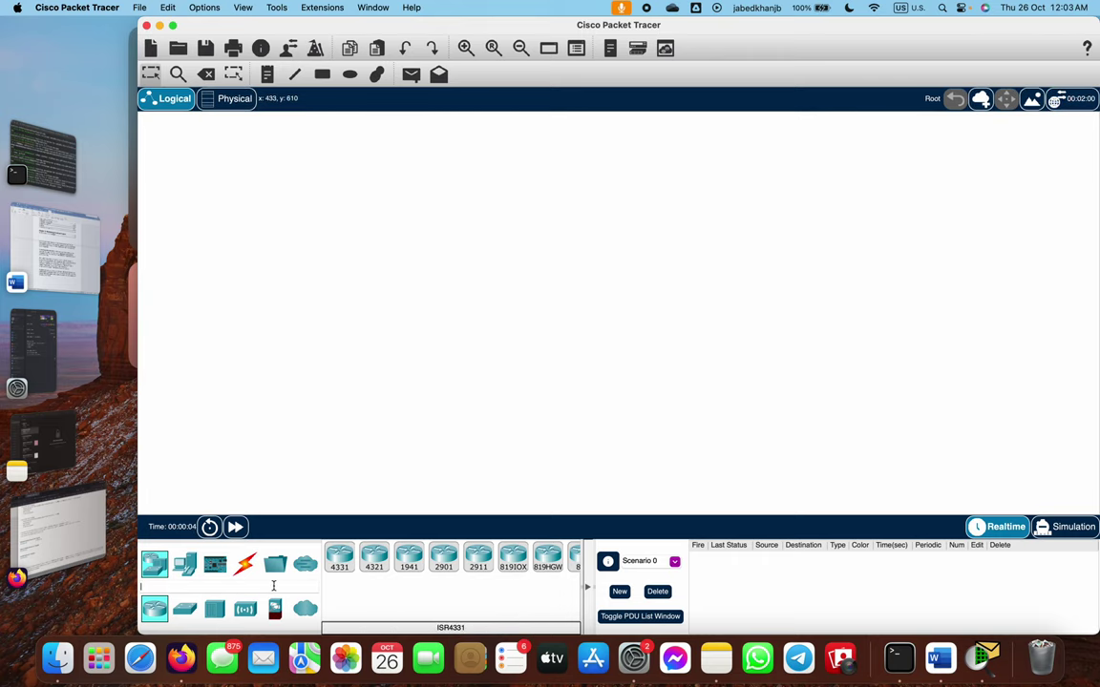
Step: Place a generic Server in the workspace centre and a PC to its upper right
type("server")
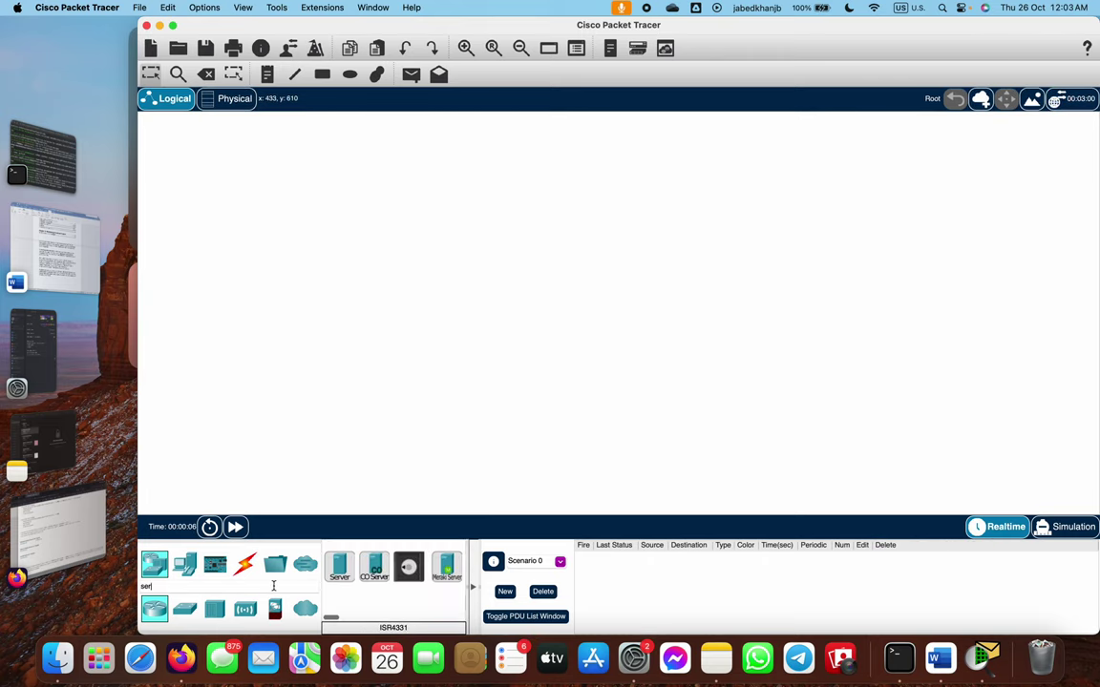
left_click(339, 565)
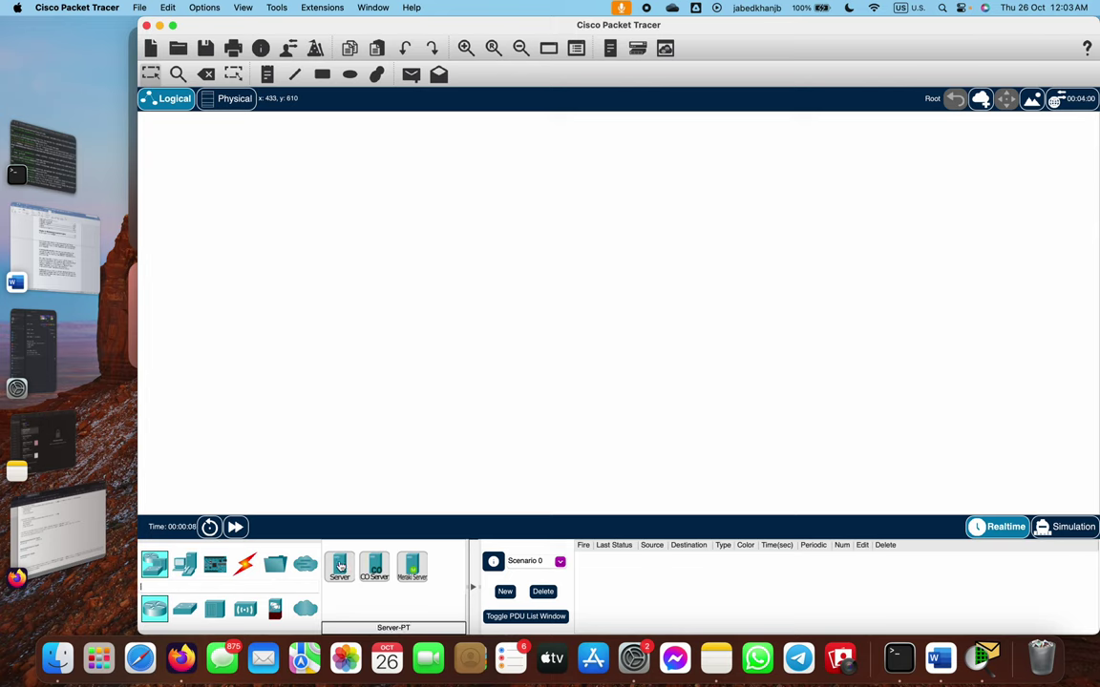
left_click(536, 263)
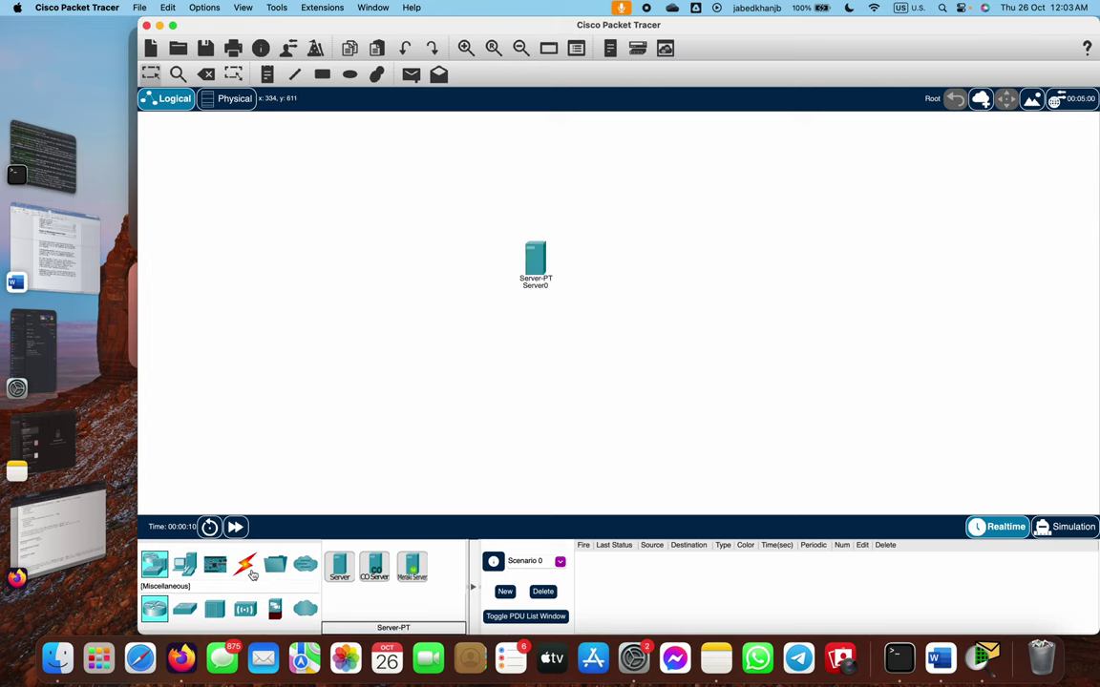
left_click(244, 564)
left_click(184, 564)
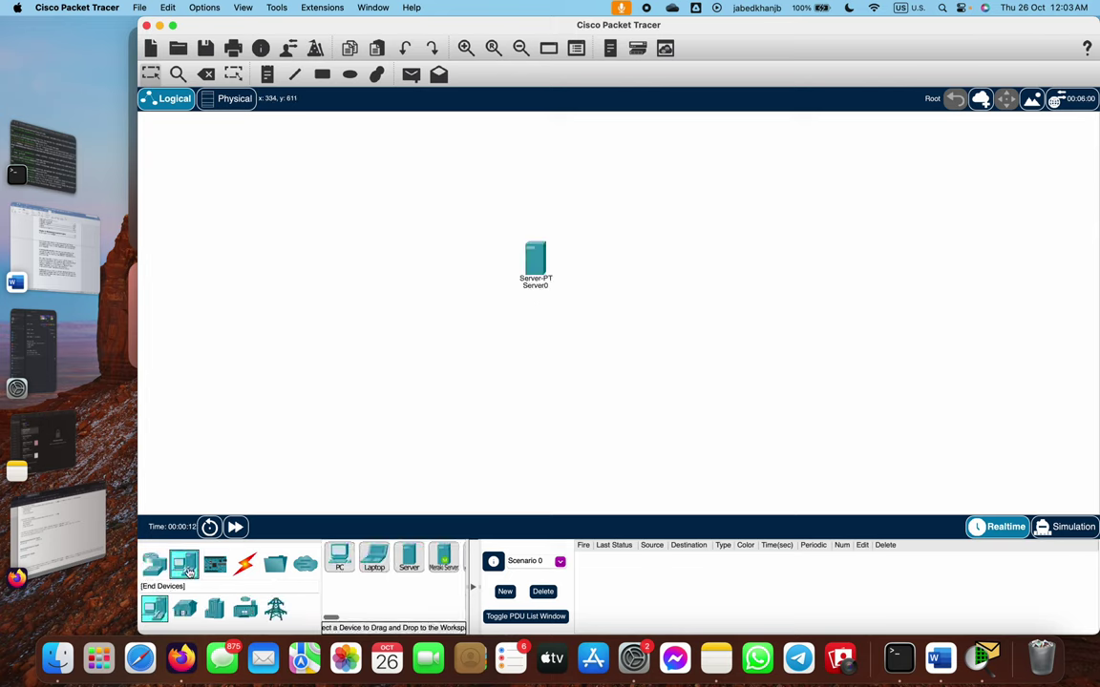
left_click(338, 566)
left_click(795, 212)
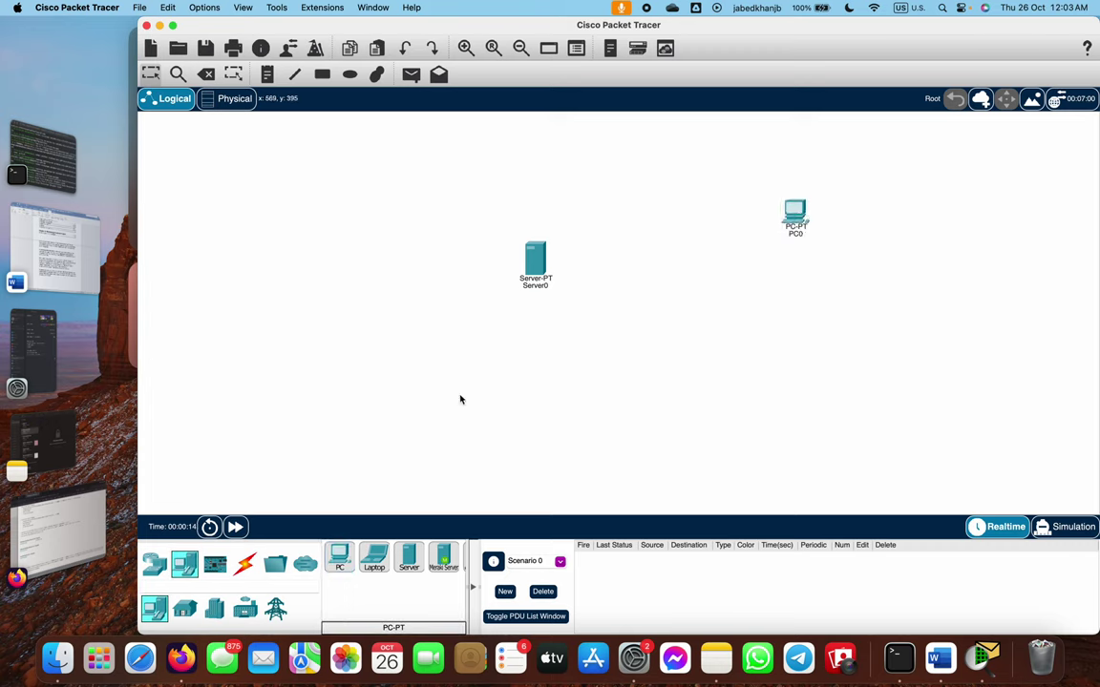
Step: Connect Server0 to PC0 with an automatic connection cable
left_click(244, 564)
left_click(339, 557)
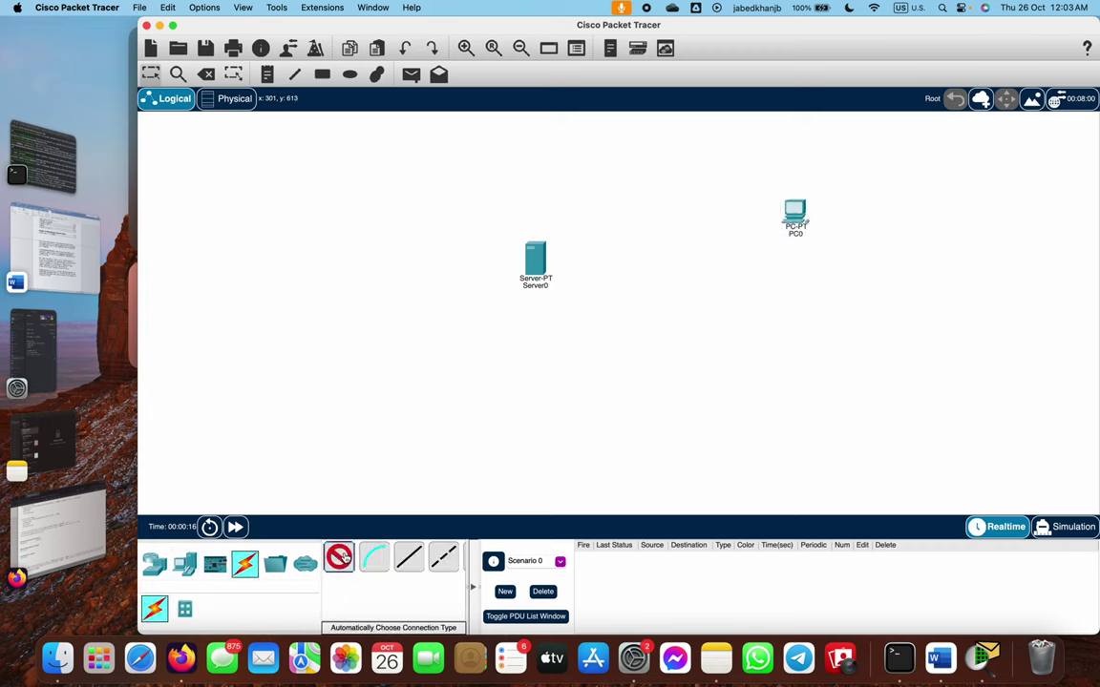
left_click(534, 258)
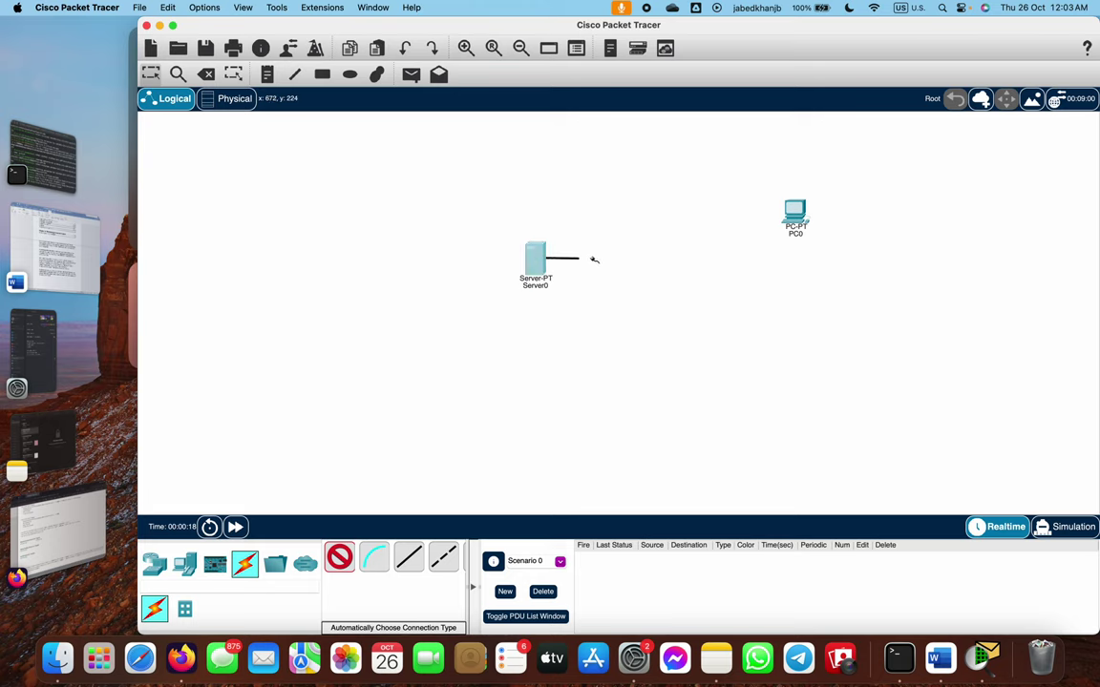
left_click(795, 212)
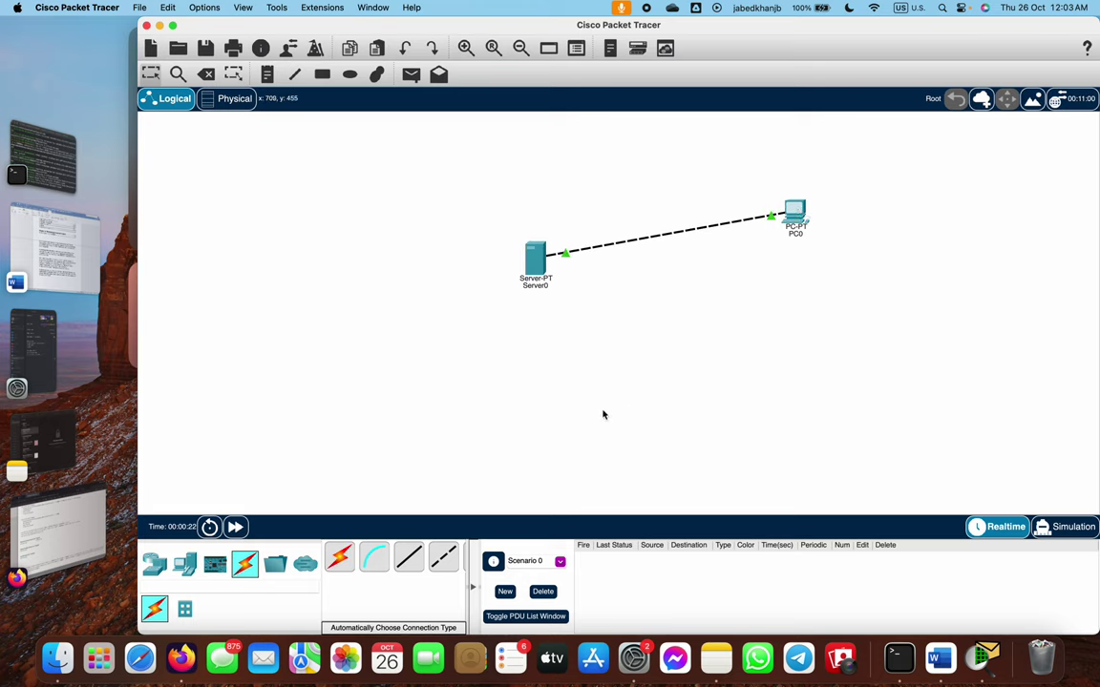
left_click(537, 265)
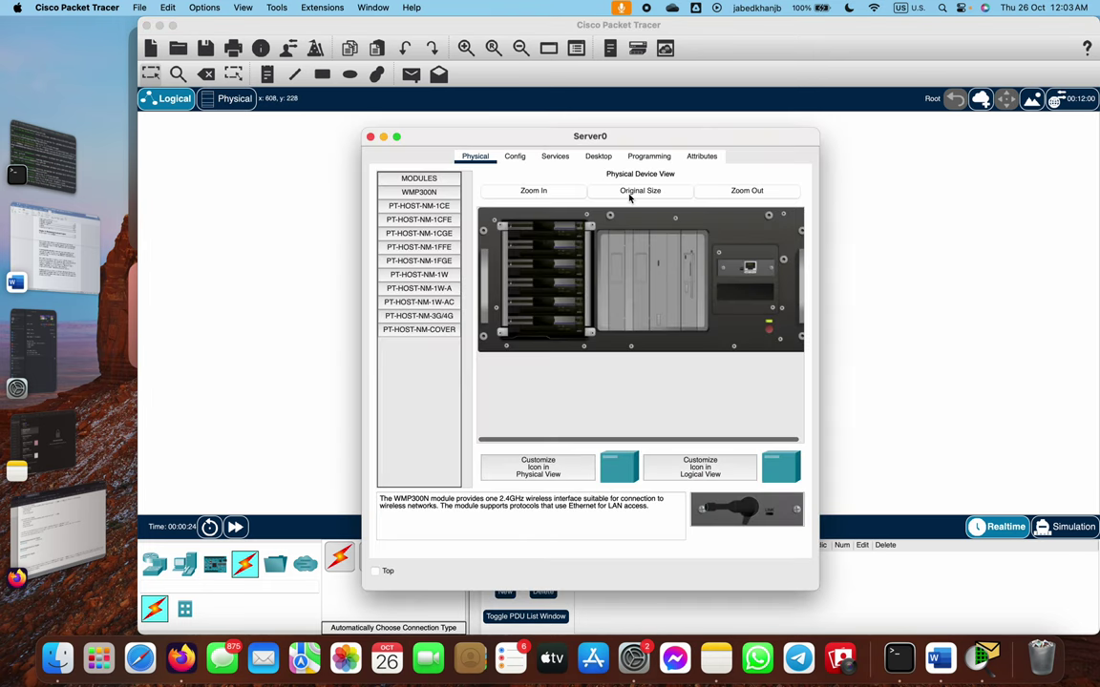
left_click(517, 157)
left_click(555, 157)
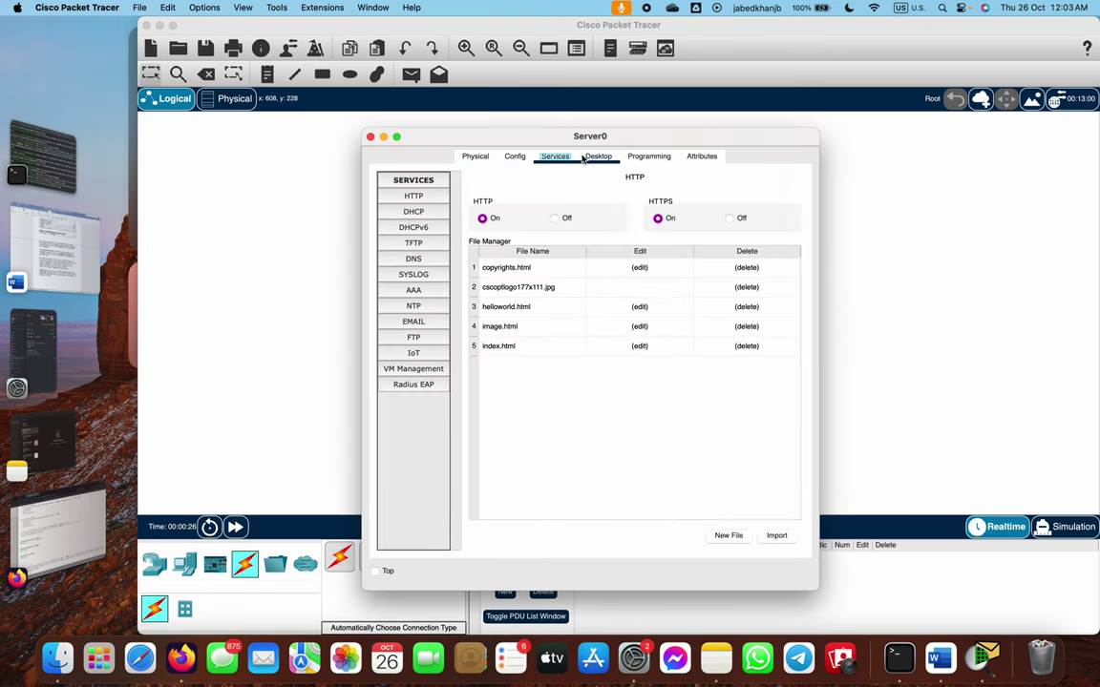
left_click(597, 156)
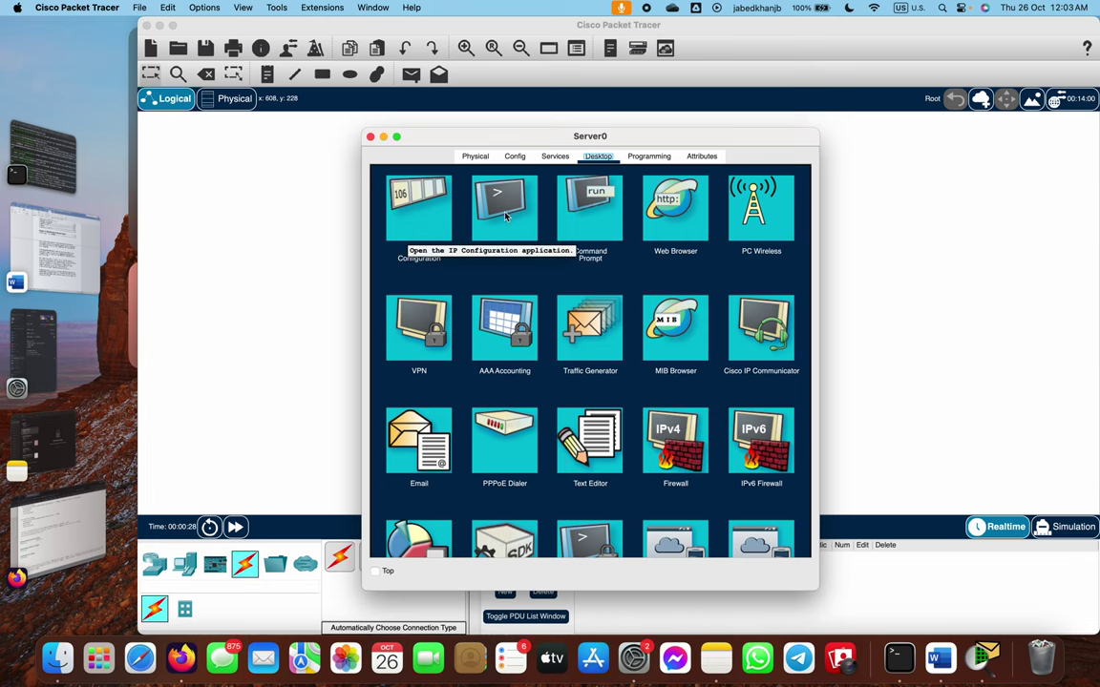
scroll(559, 354, "down", 1)
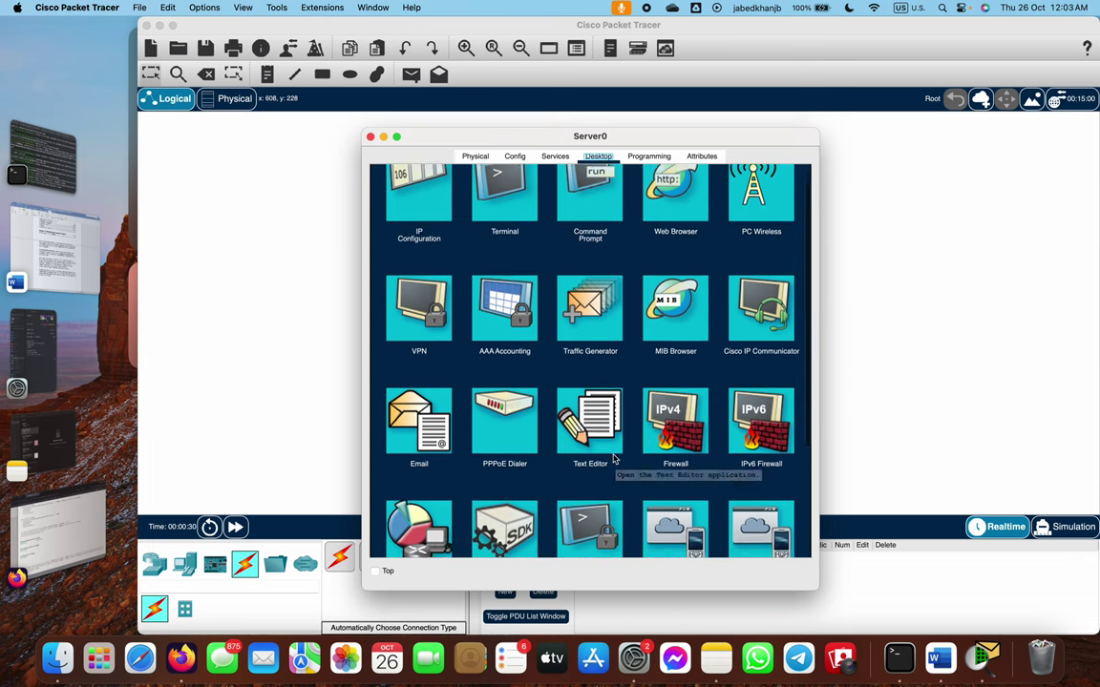
scroll(573, 354, "down", 5)
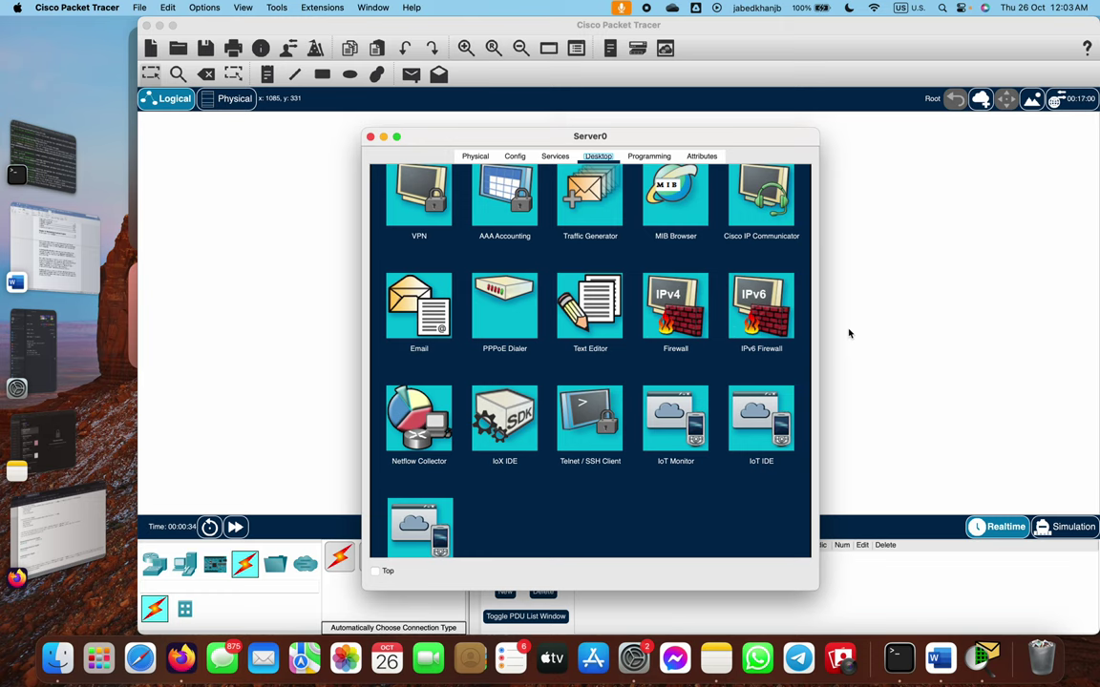
left_click(370, 139)
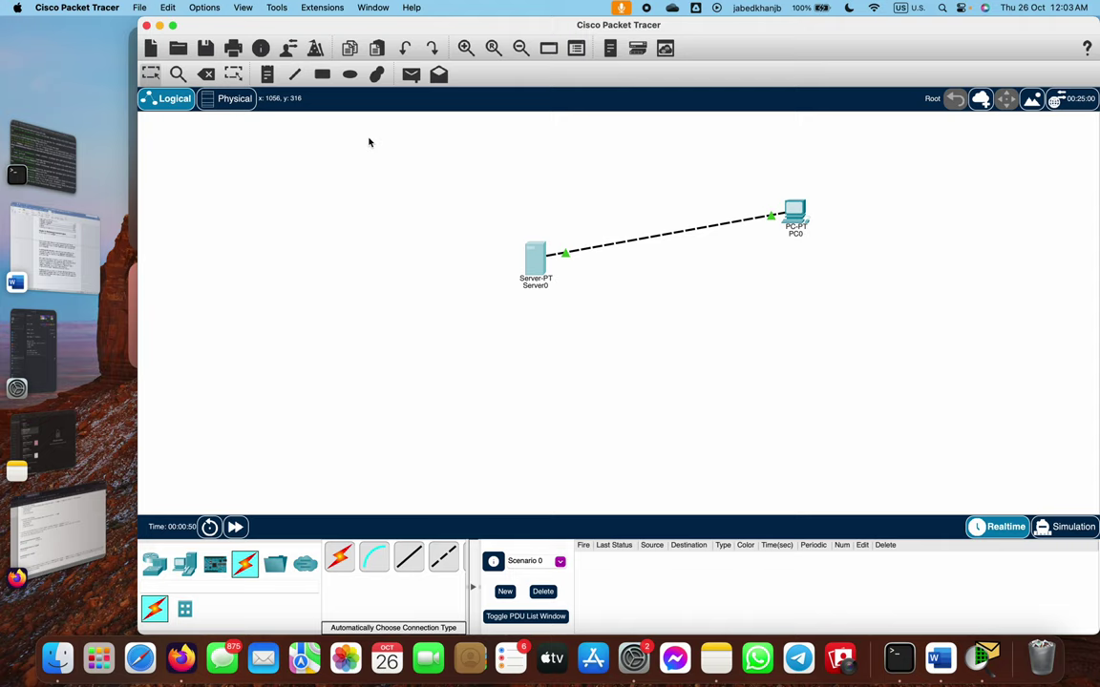
key("F4")
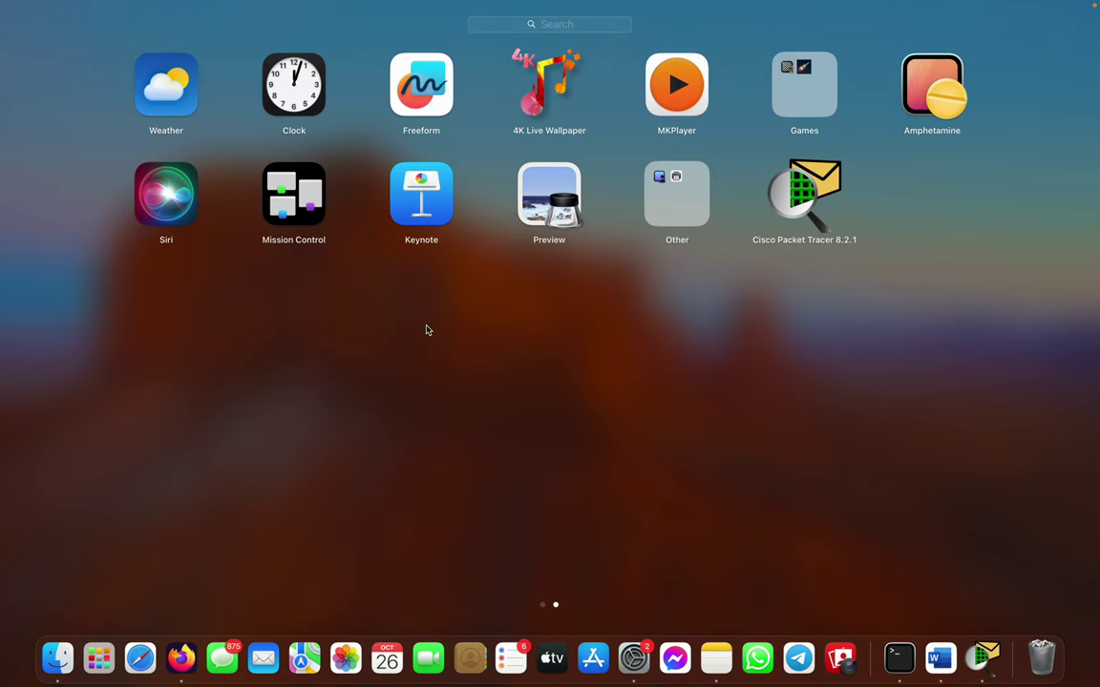
left_click(426, 330)
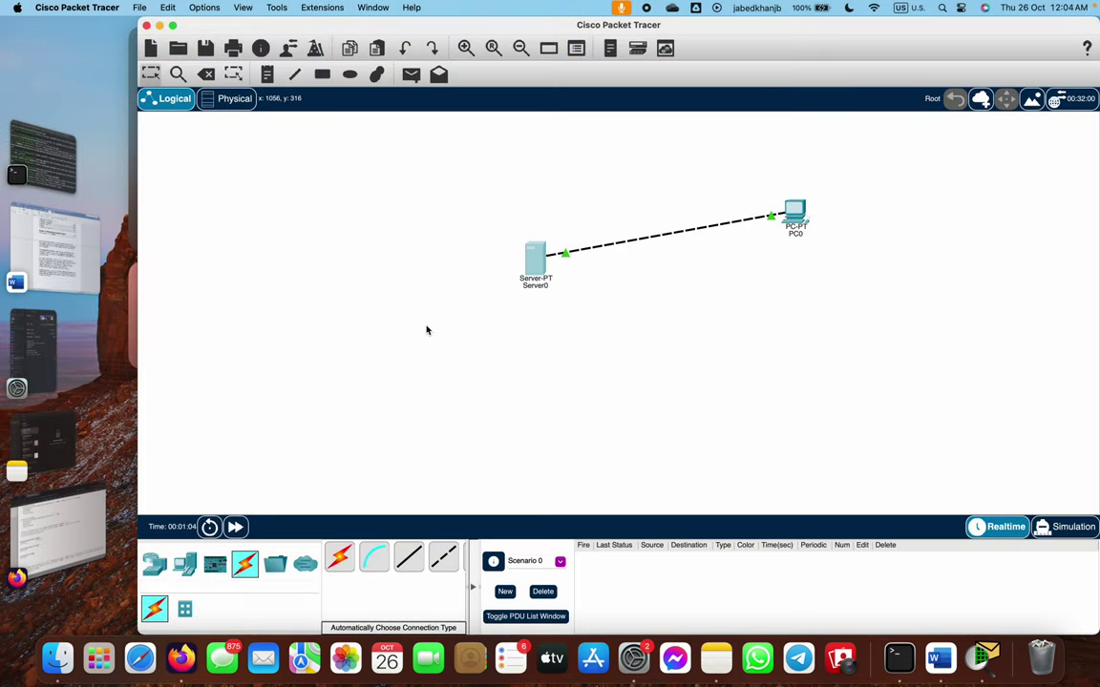